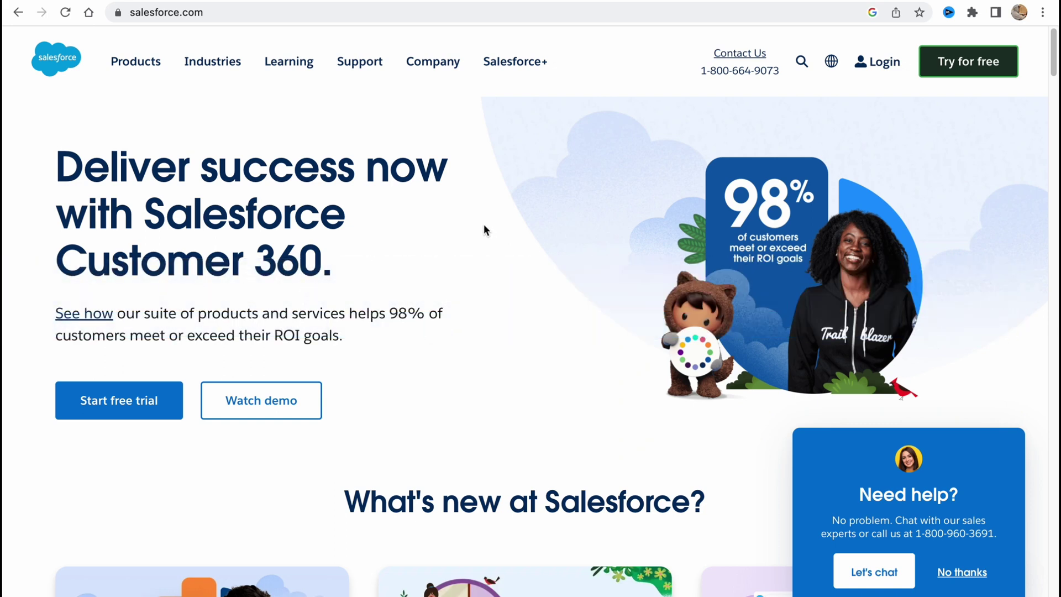
Browse the Salesforce site's product categories before signing up
left_click(140, 68)
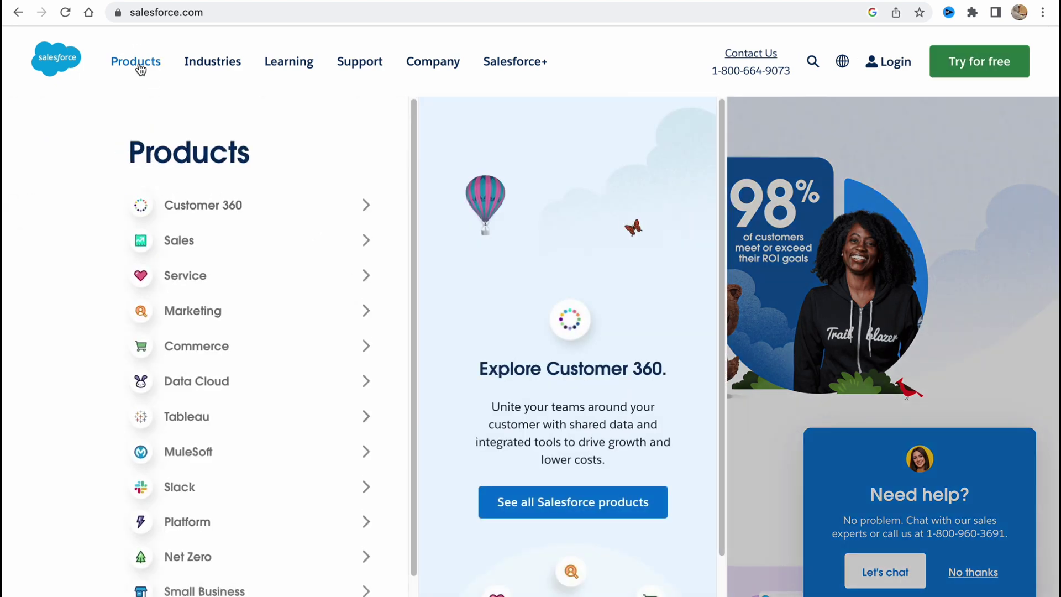
scroll(209, 153, "up", 2)
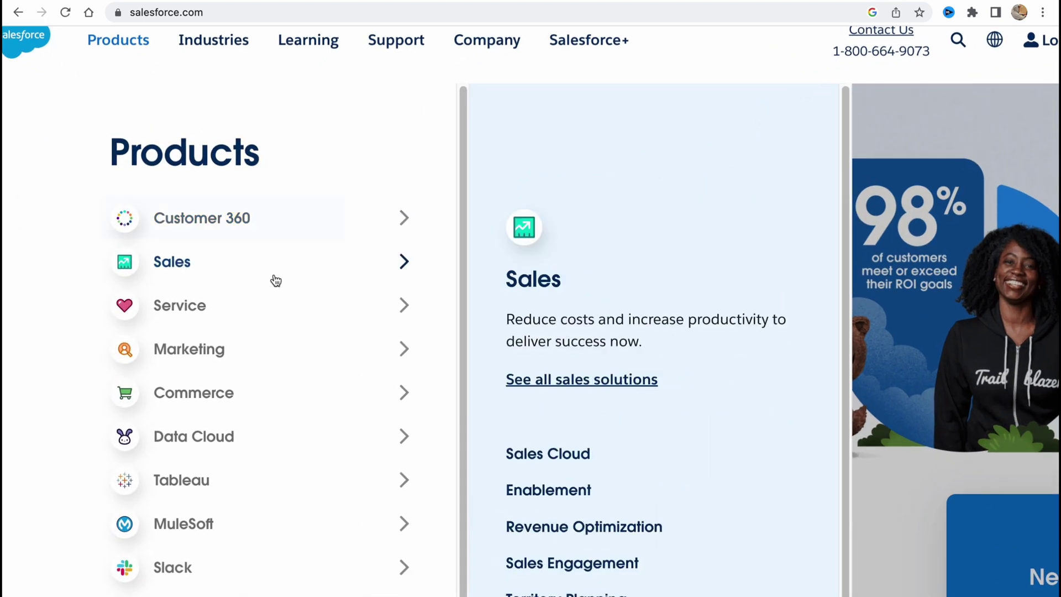
scroll(275, 293, "down", 2)
scroll(275, 294, "down", 1)
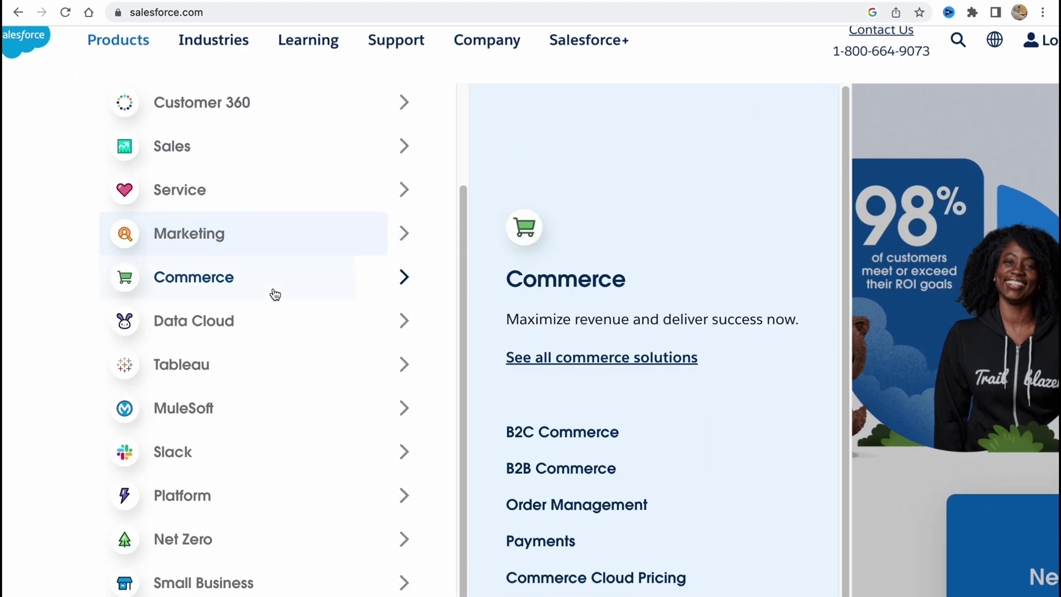
scroll(275, 296, "down", 2)
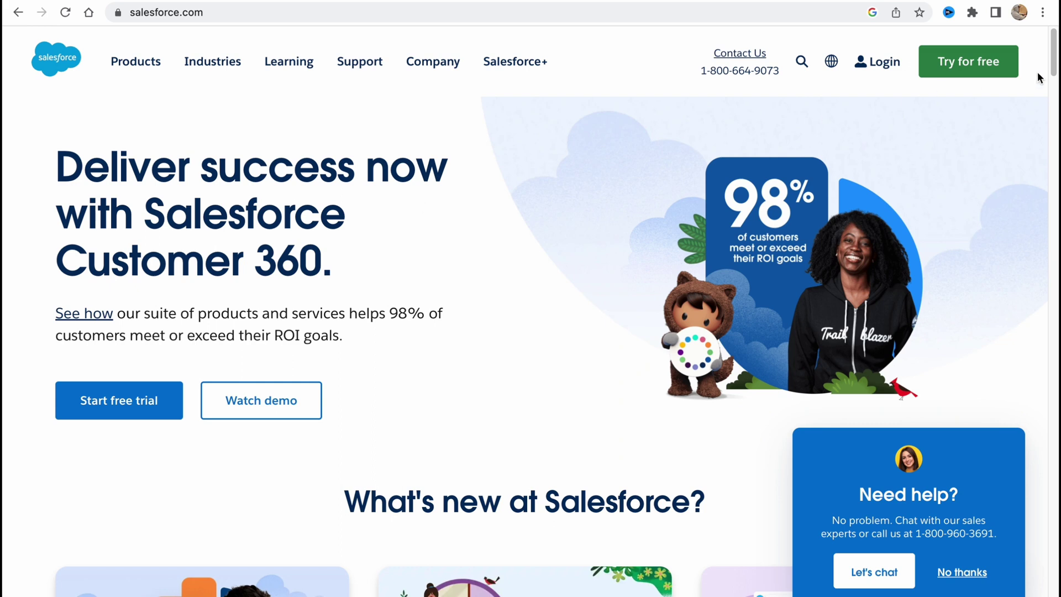
left_click(137, 12)
left_click(976, 118)
scroll(985, 66, "up", 5)
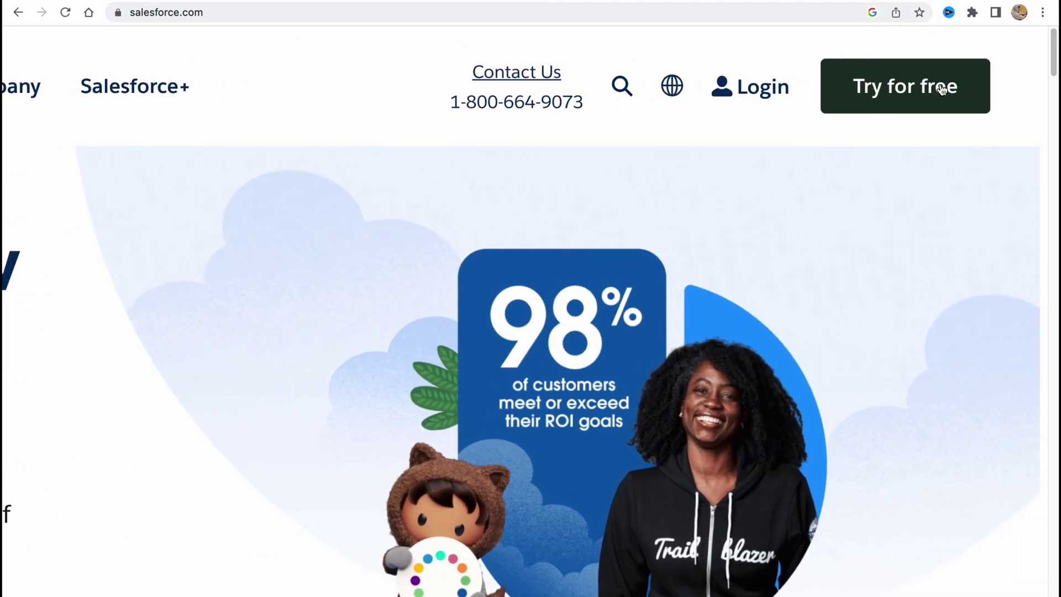
scroll(897, 114, "down", 5)
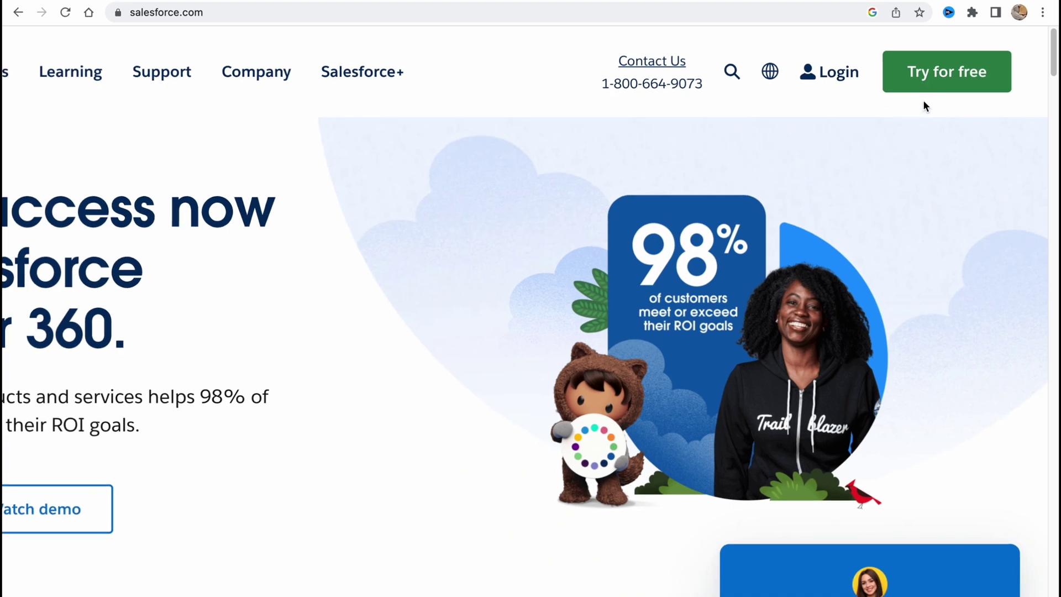
Start the free trial and fill in first name, last name and job title
left_click(935, 86)
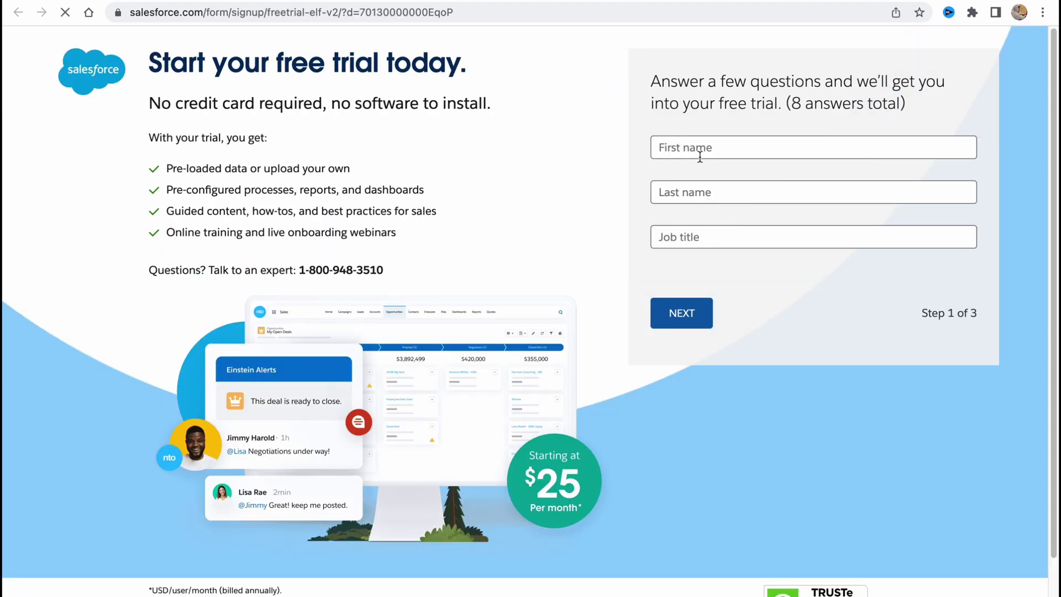
left_click(706, 148)
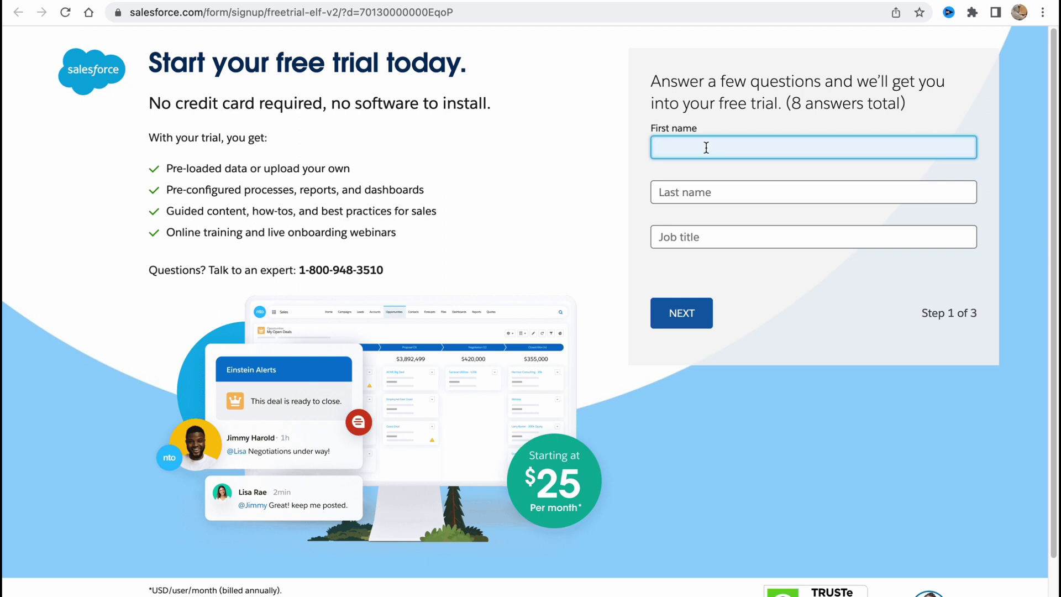
type("Helper")
left_click(720, 195)
type("Man")
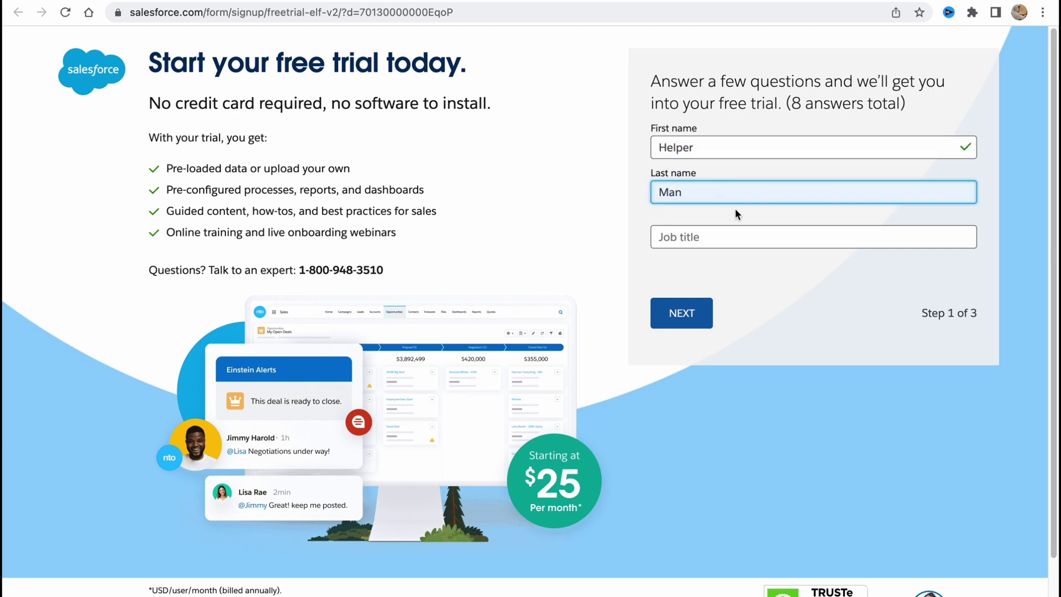
left_click(723, 230)
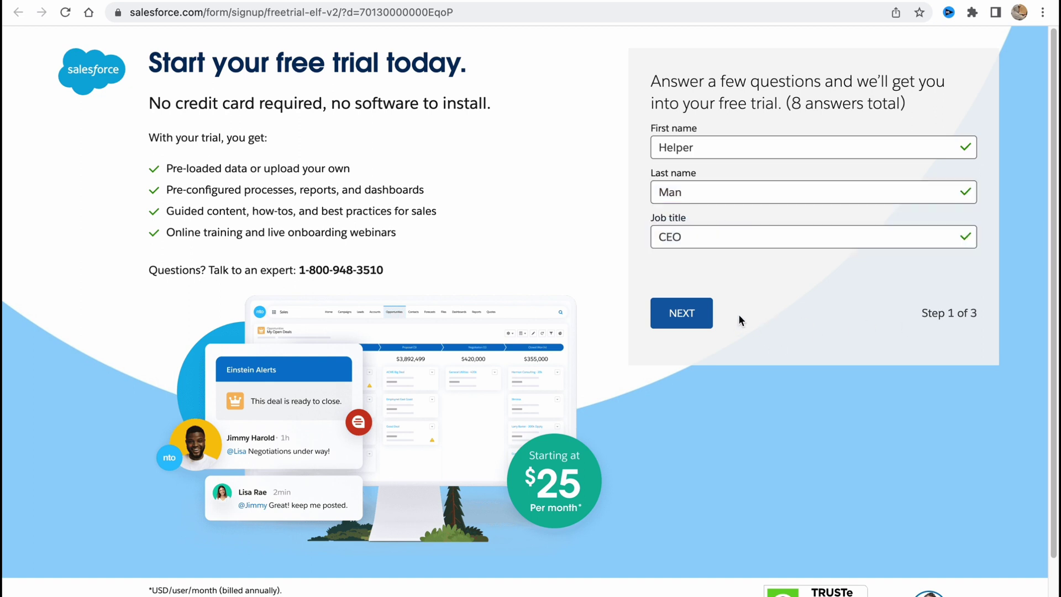
left_click(681, 312)
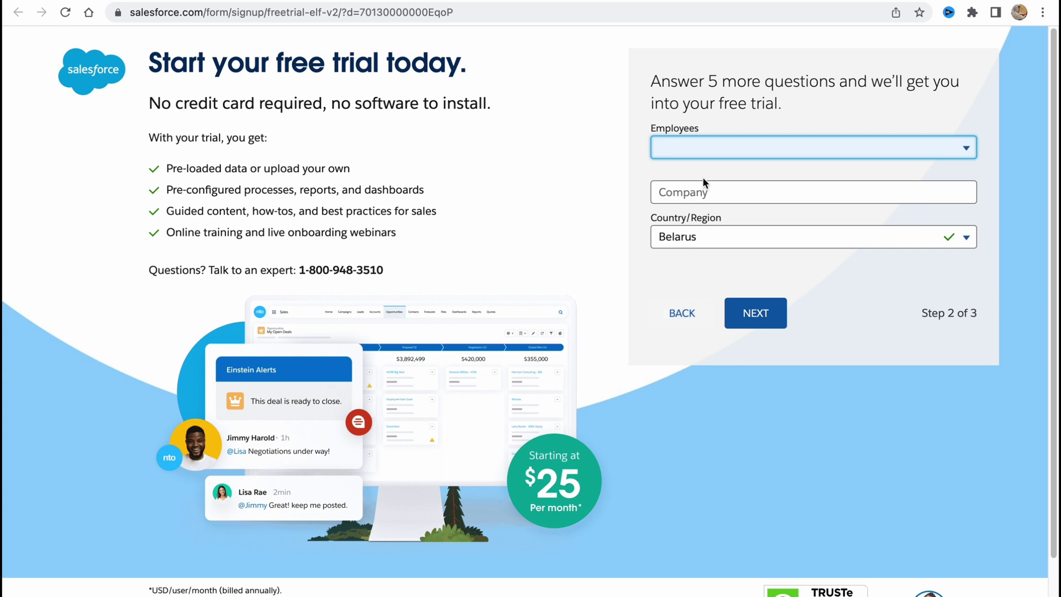
Set company size to 1 - 20 employees, enter a company name, and choose Canada and Manitoba
left_click(706, 154)
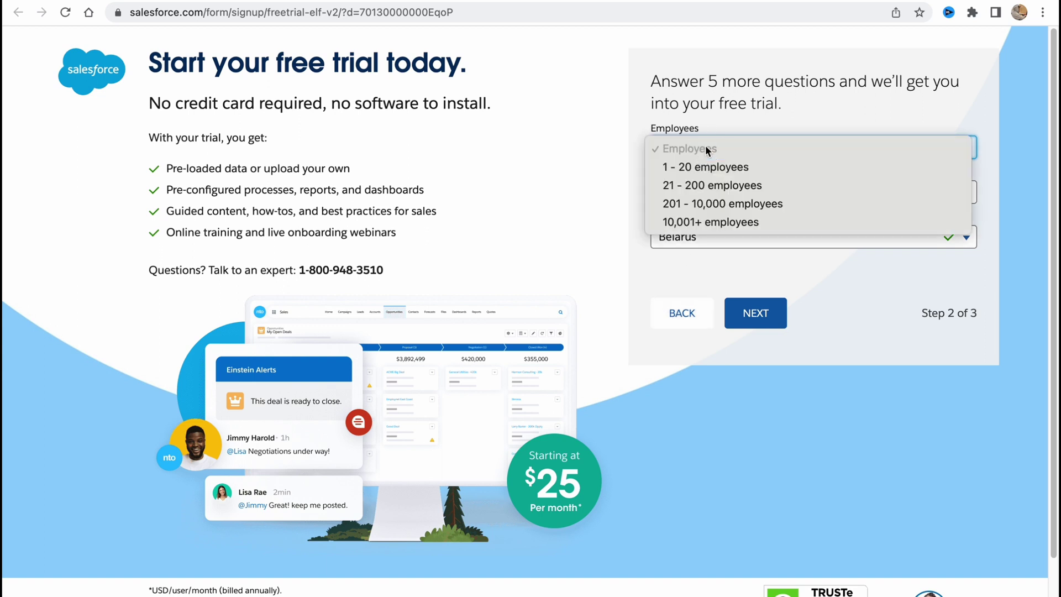
left_click(709, 165)
left_click(724, 191)
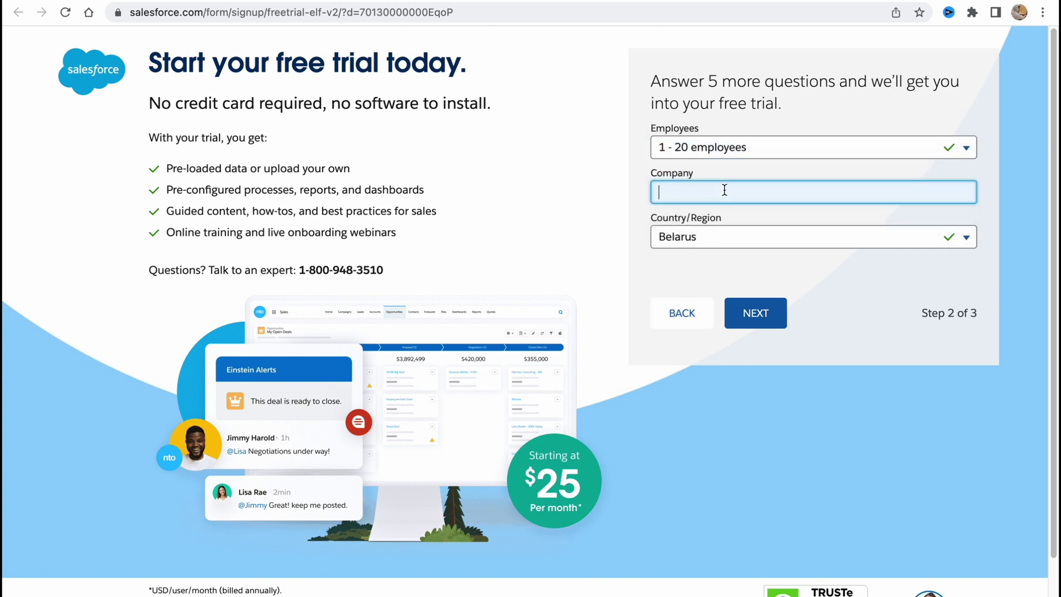
type("Helper")
left_click(817, 238)
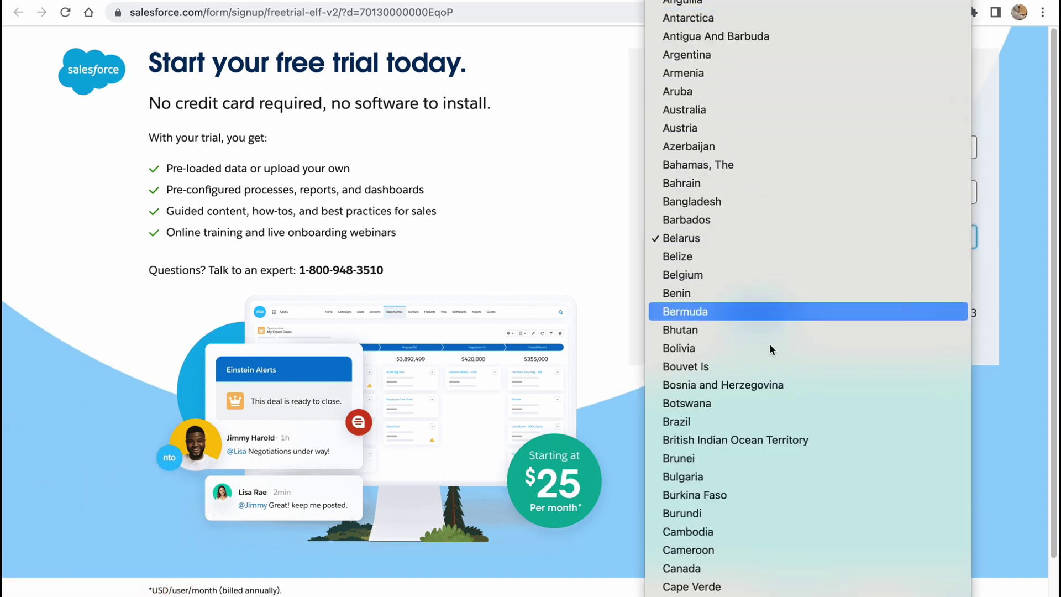
left_click(734, 562)
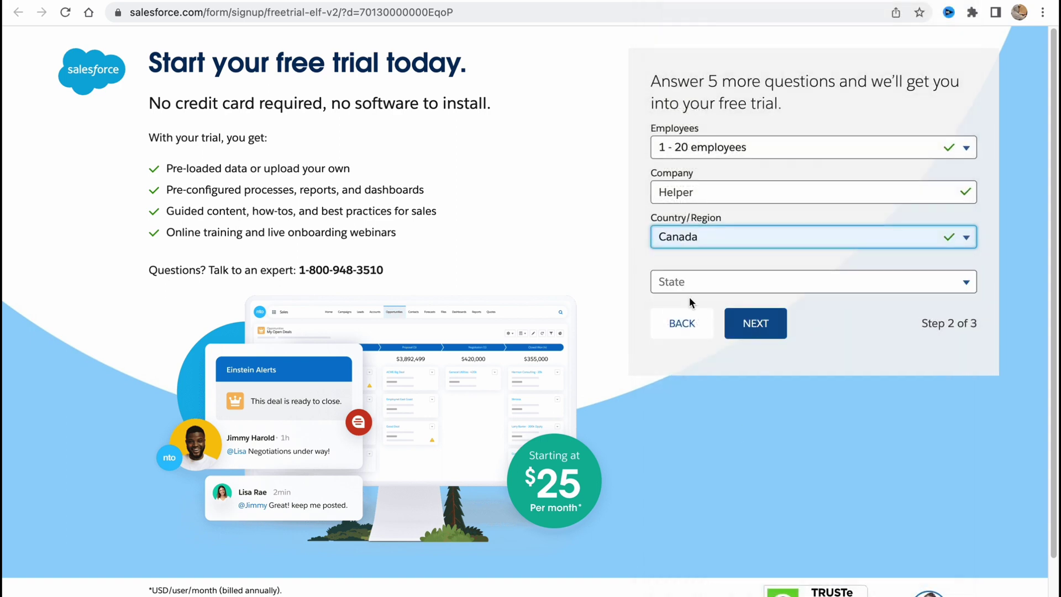
left_click(686, 286)
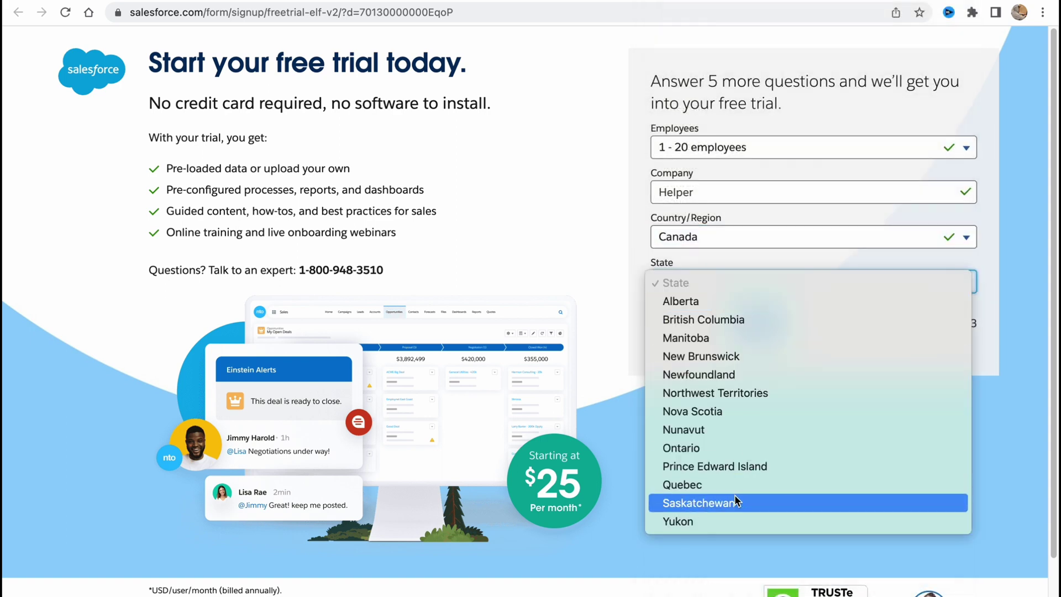
key("Escape")
left_click(754, 324)
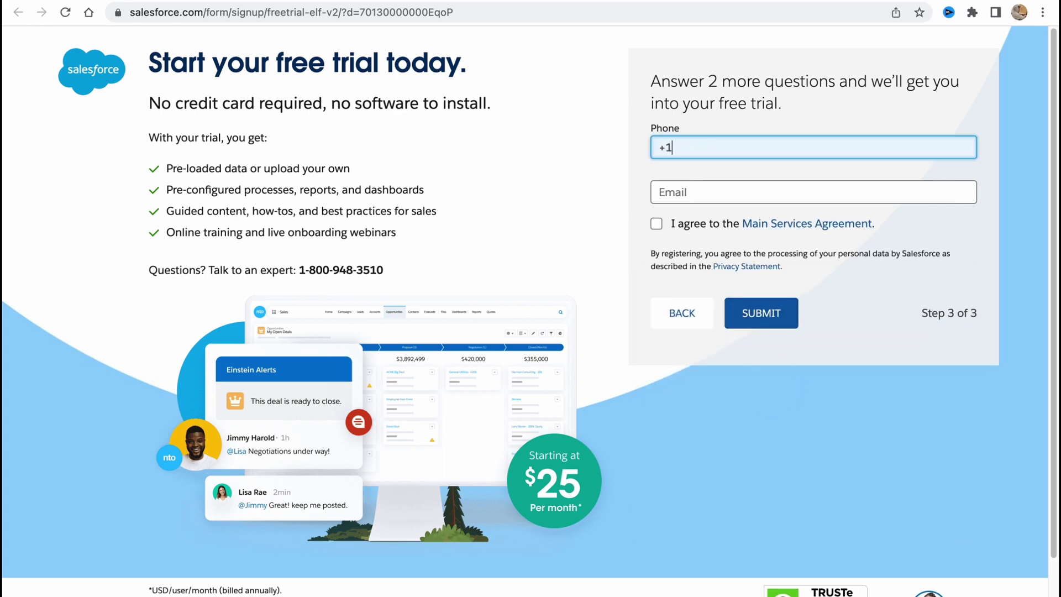
Enter the phone number and e-mail address on the final signup step
left_click(727, 192)
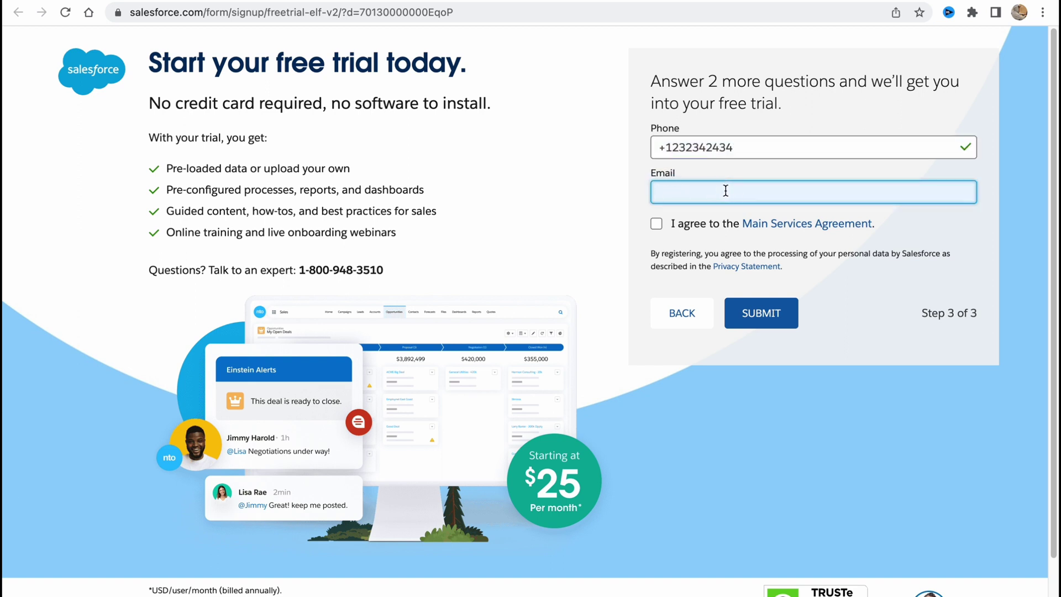
type("help")
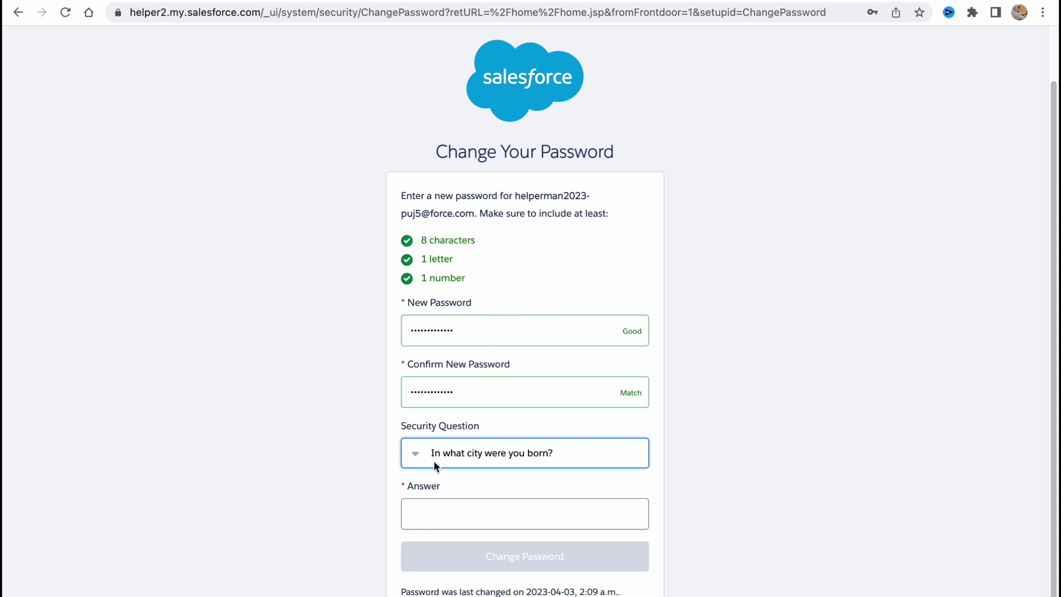
Type the birth-city security answer, fixing a typo, and save the new password
scroll(422, 453, "down", 1)
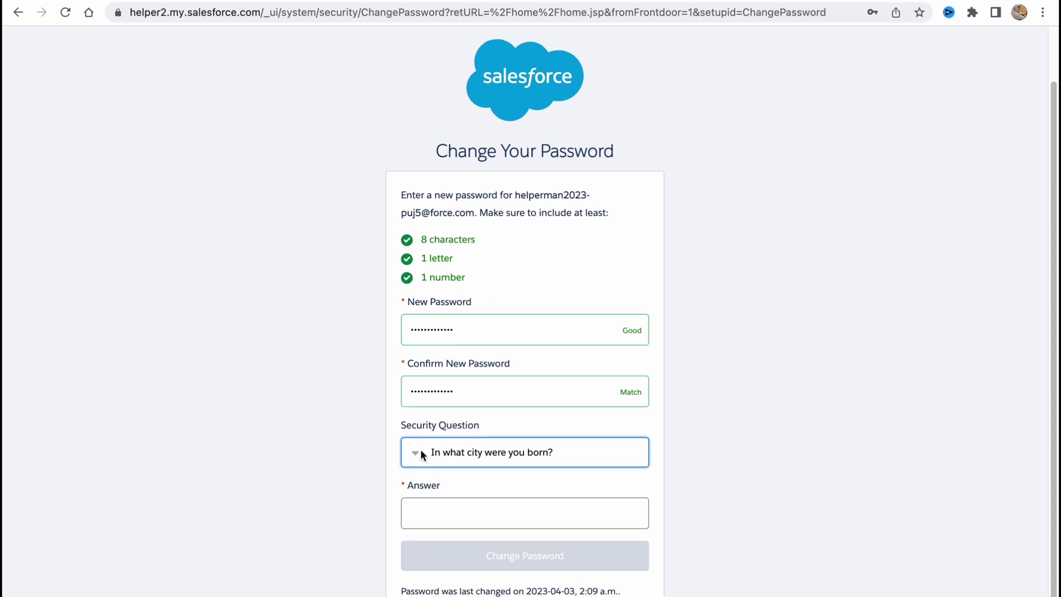
left_click(496, 512)
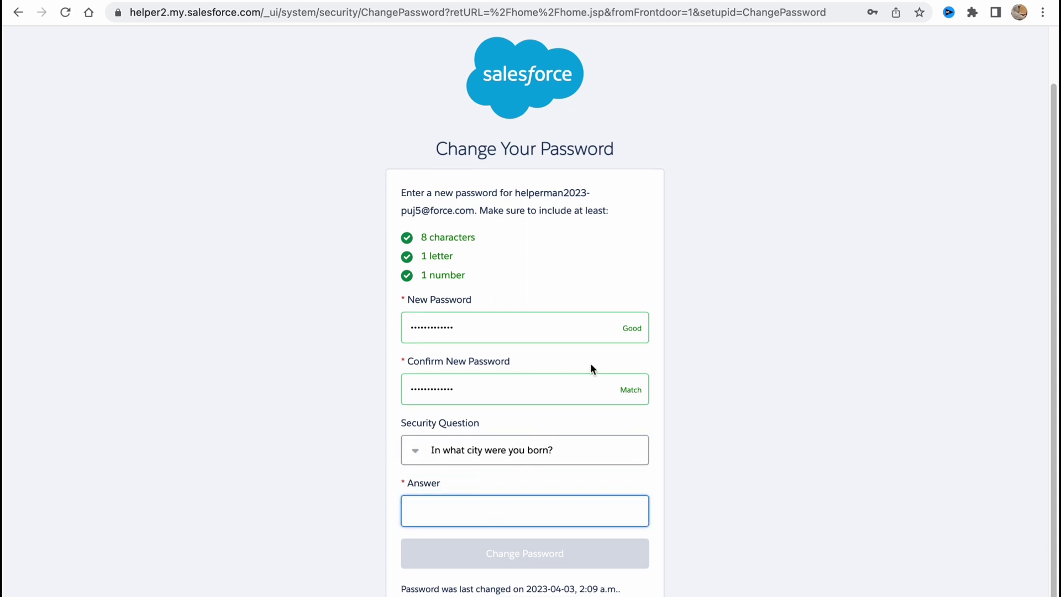
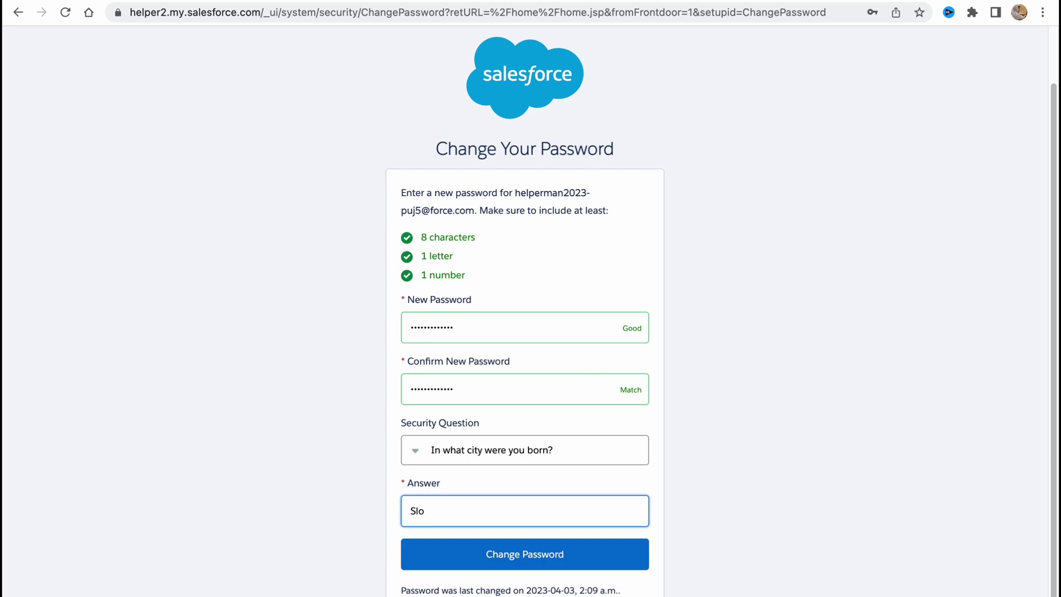
key("BackSpace")
left_click(564, 552)
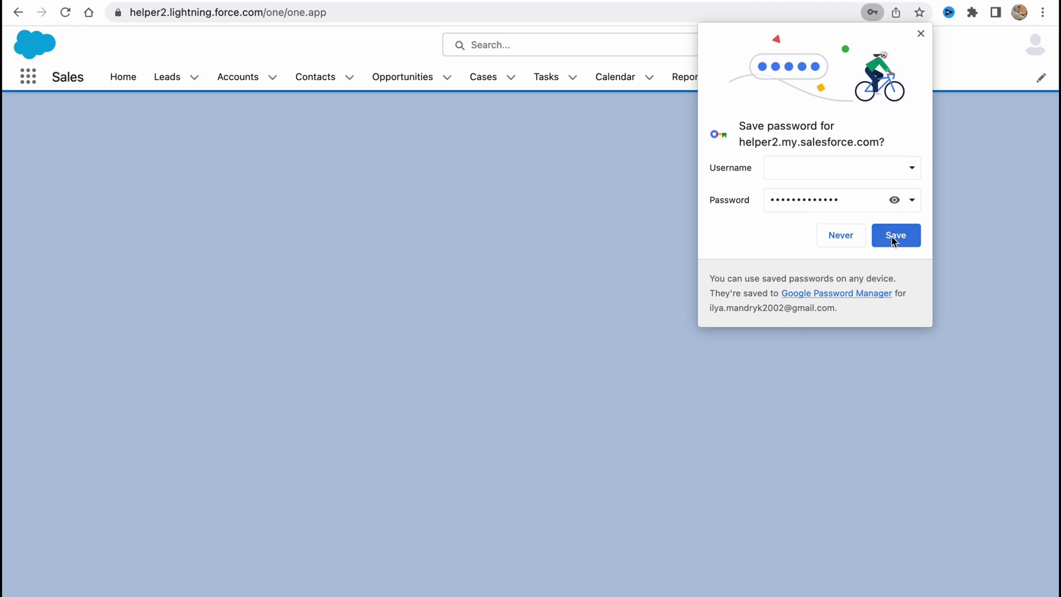
Save the password in the browser, dismiss notifications, answer 'I'm a newbie', then skip onboarding
left_click(882, 242)
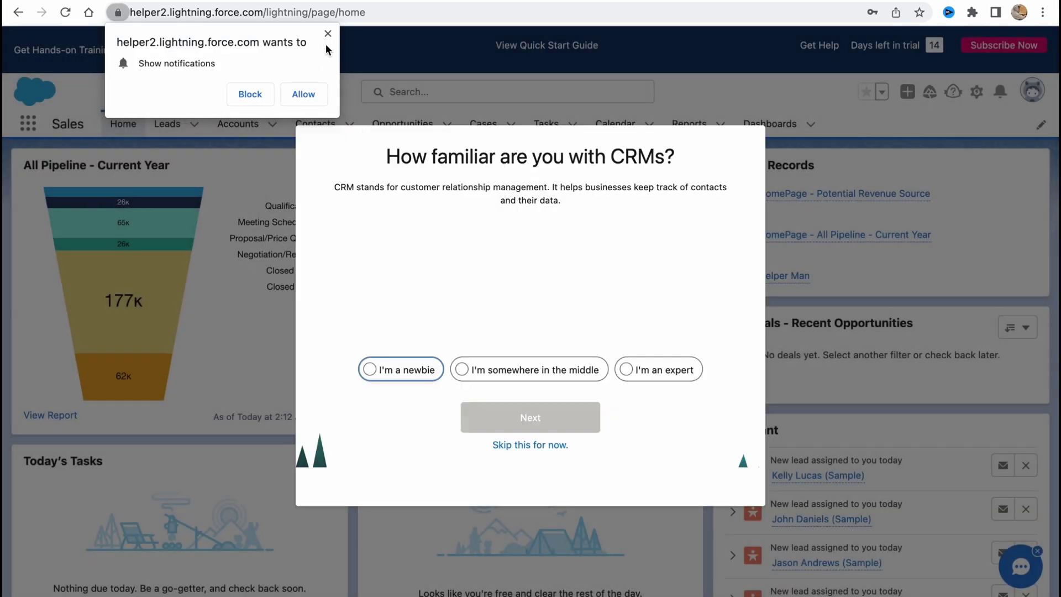
left_click(328, 37)
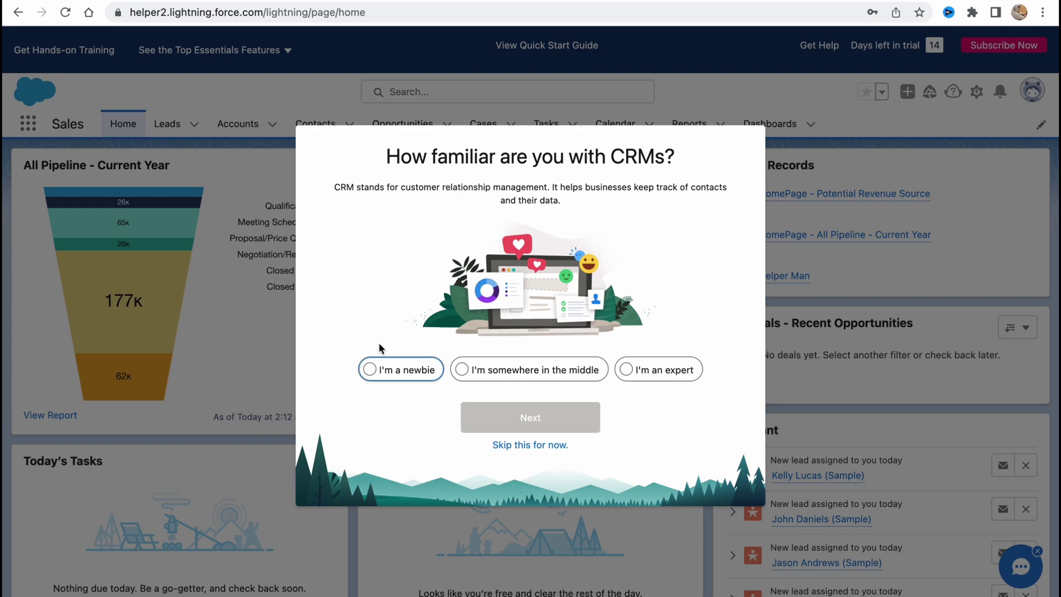
left_click(374, 370)
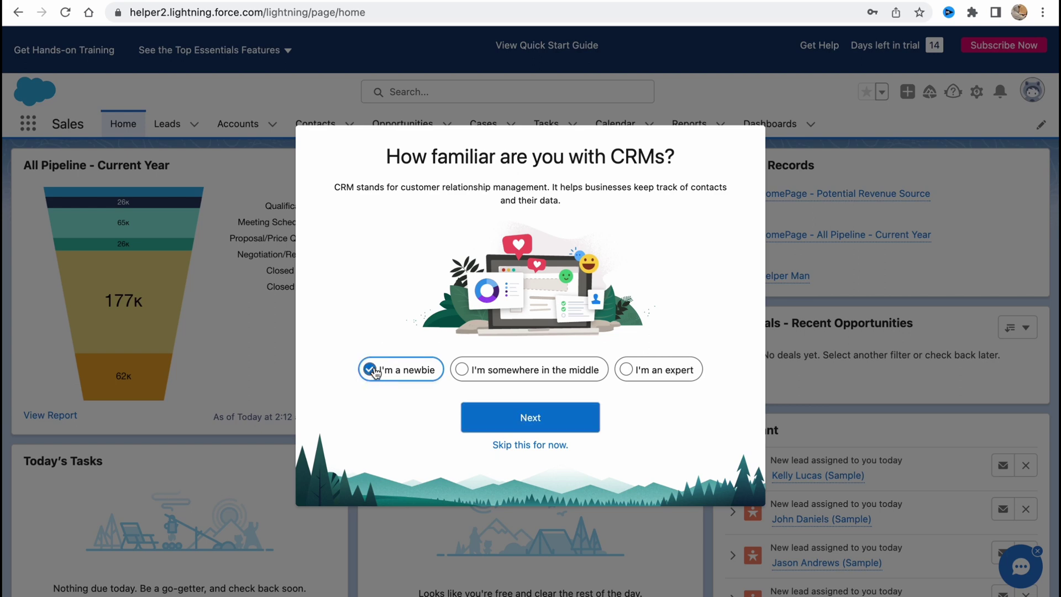
left_click(522, 424)
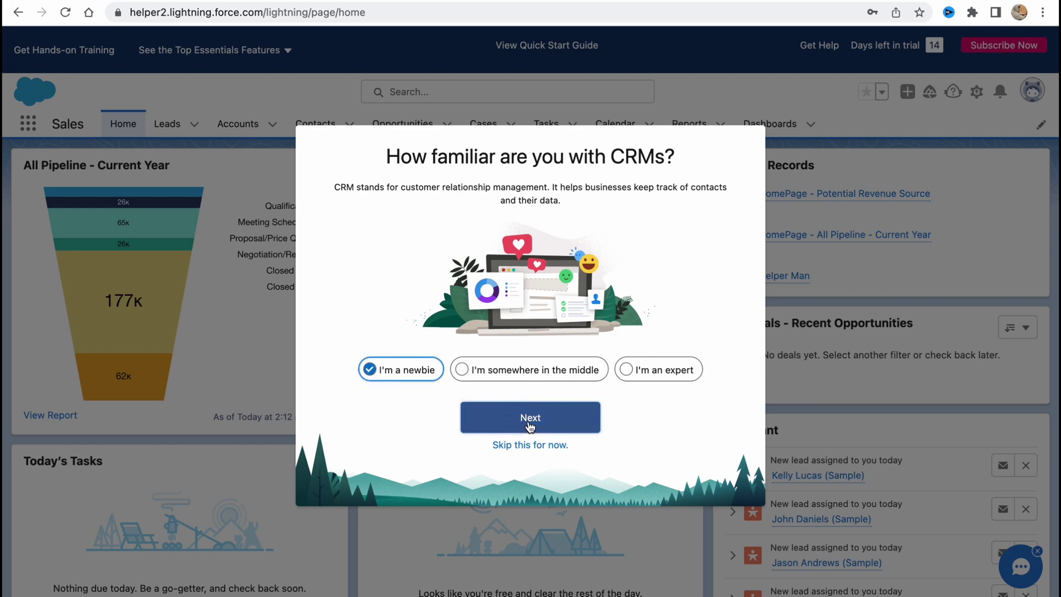
left_click(540, 452)
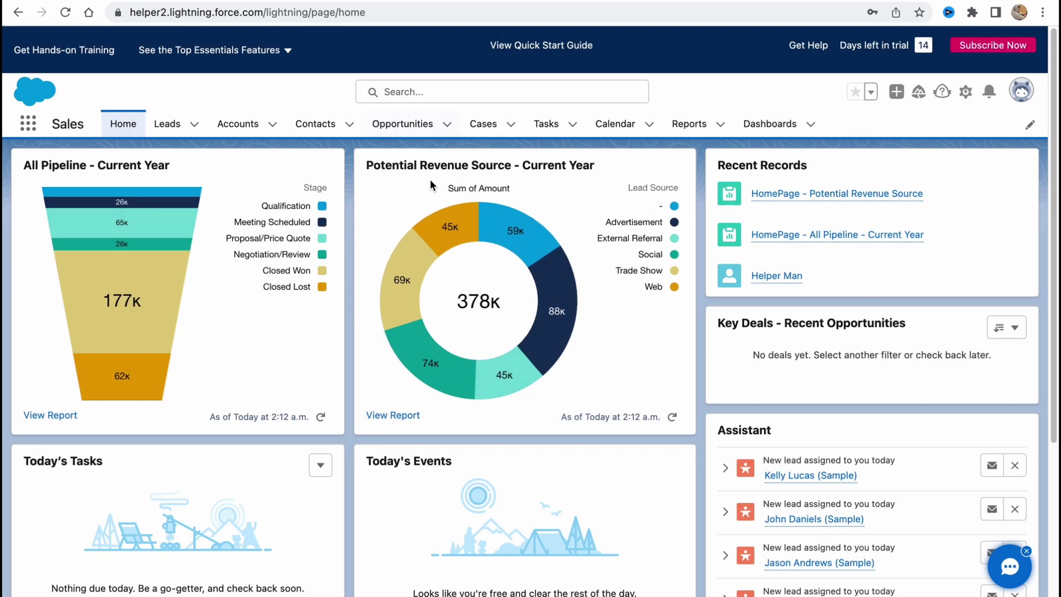
Close the help panel and try the global search suggestions twice
left_click(1002, 138)
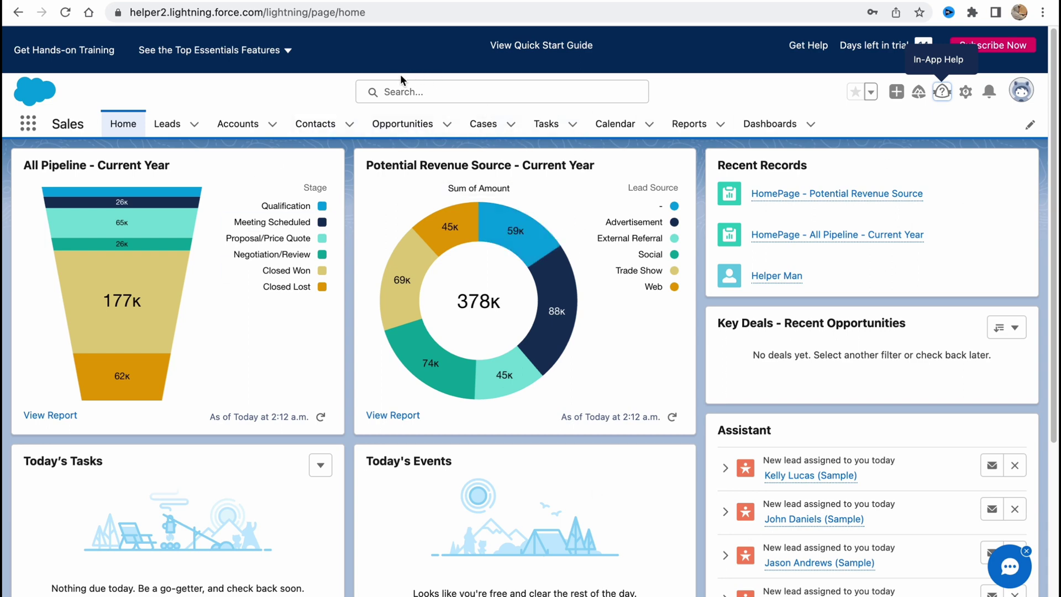
left_click(602, 94)
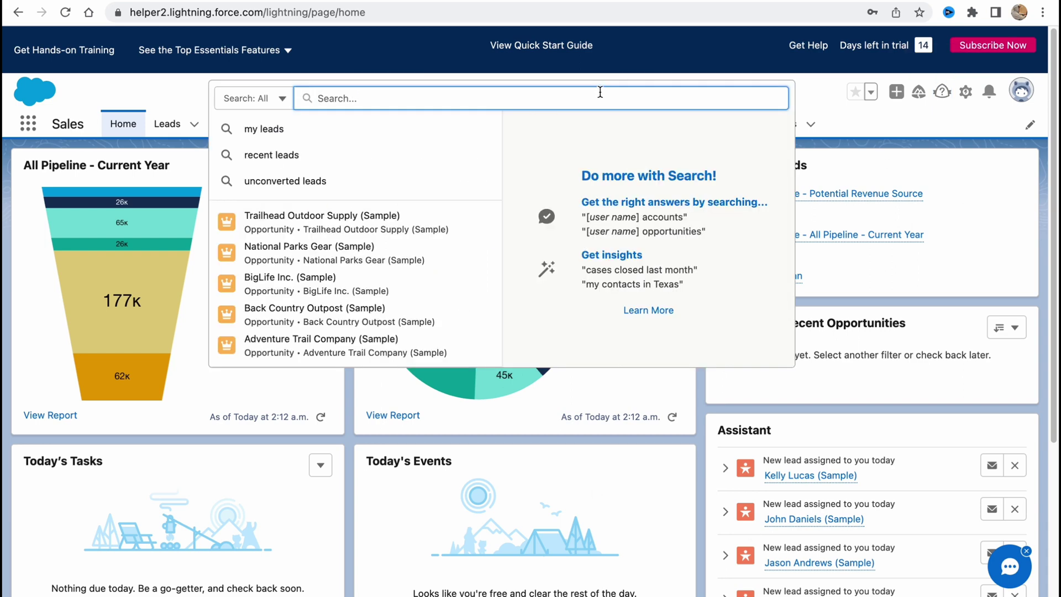
left_click(806, 98)
left_click(535, 90)
left_click(814, 101)
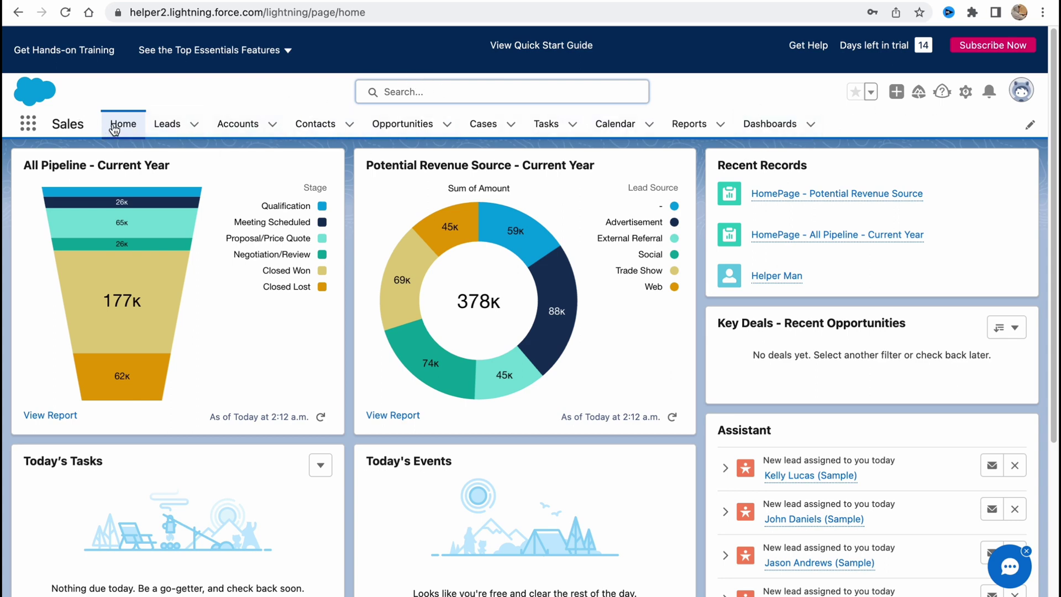
Preview the dropdowns of Leads, Accounts, Contacts, Opportunities, Tasks, Calendar and Reports tabs
left_click(194, 124)
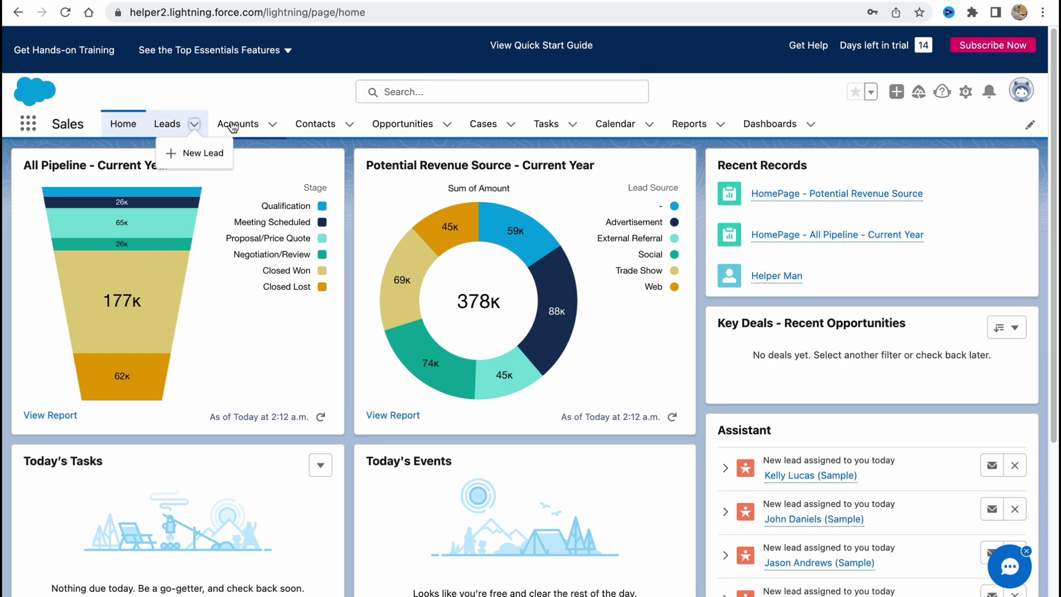
left_click(273, 124)
left_click(350, 124)
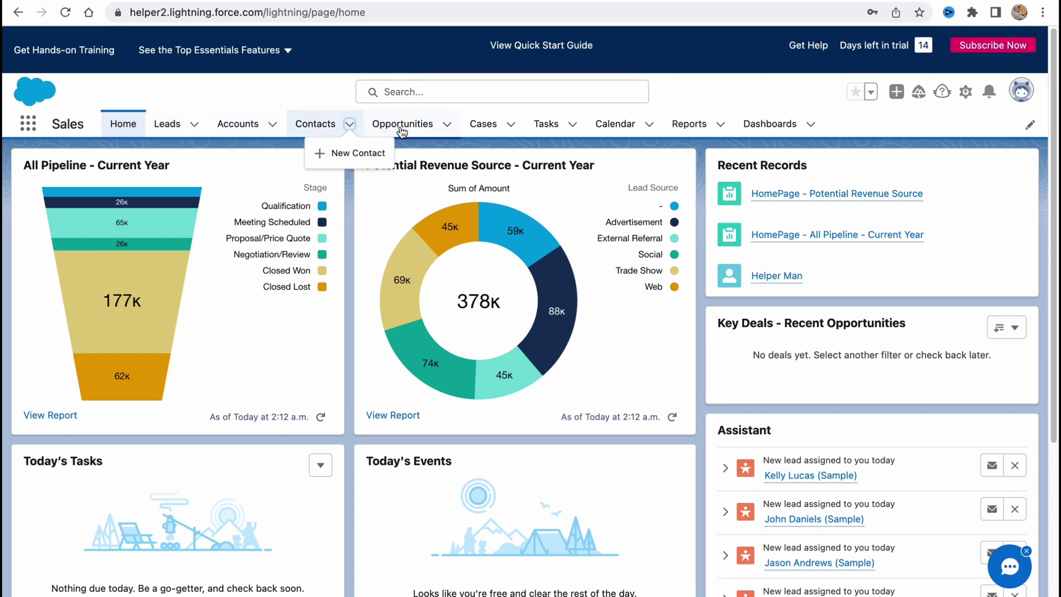
left_click(447, 126)
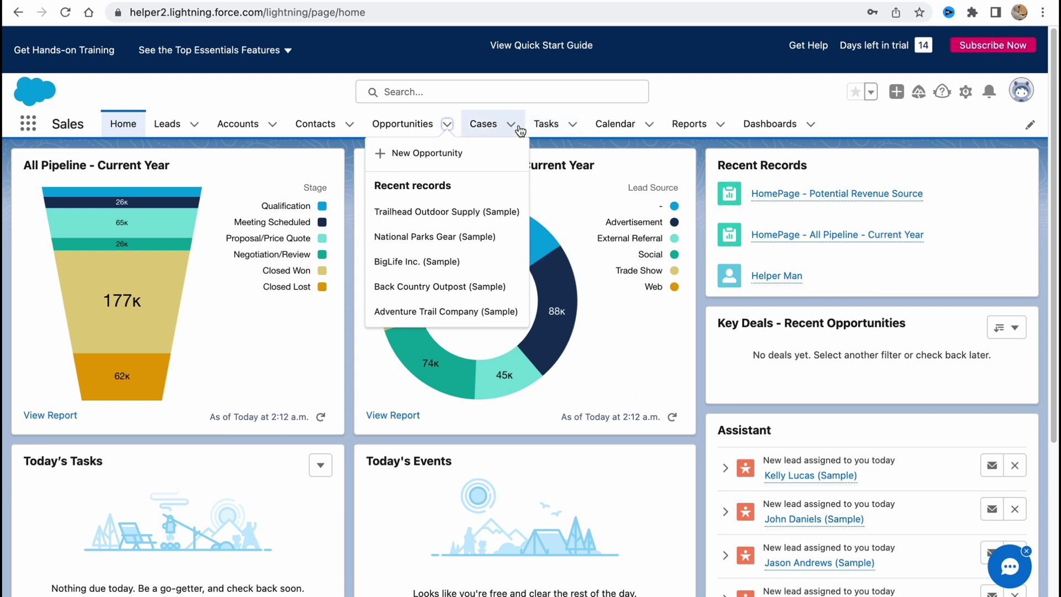
left_click(572, 125)
left_click(649, 125)
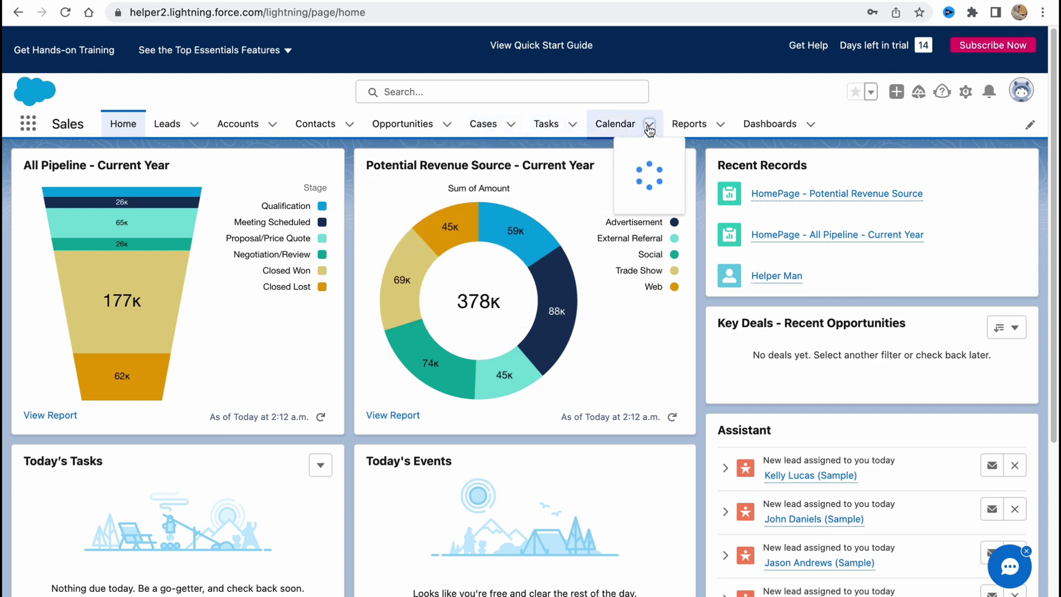
left_click(727, 131)
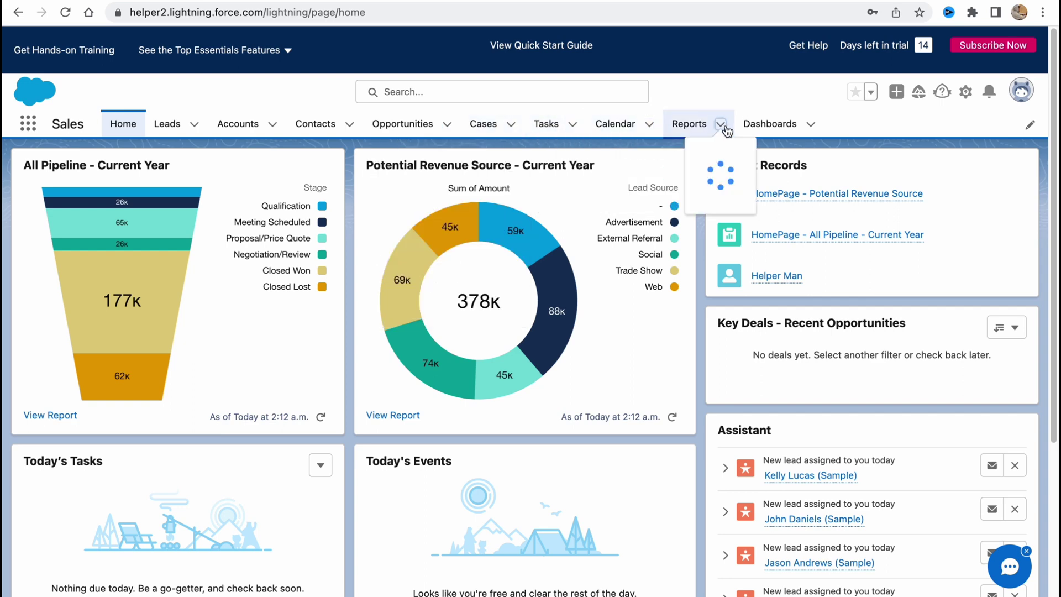
left_click(791, 112)
Reload the Home tab and scroll through the dashboard's key deals and recent records
left_click(125, 126)
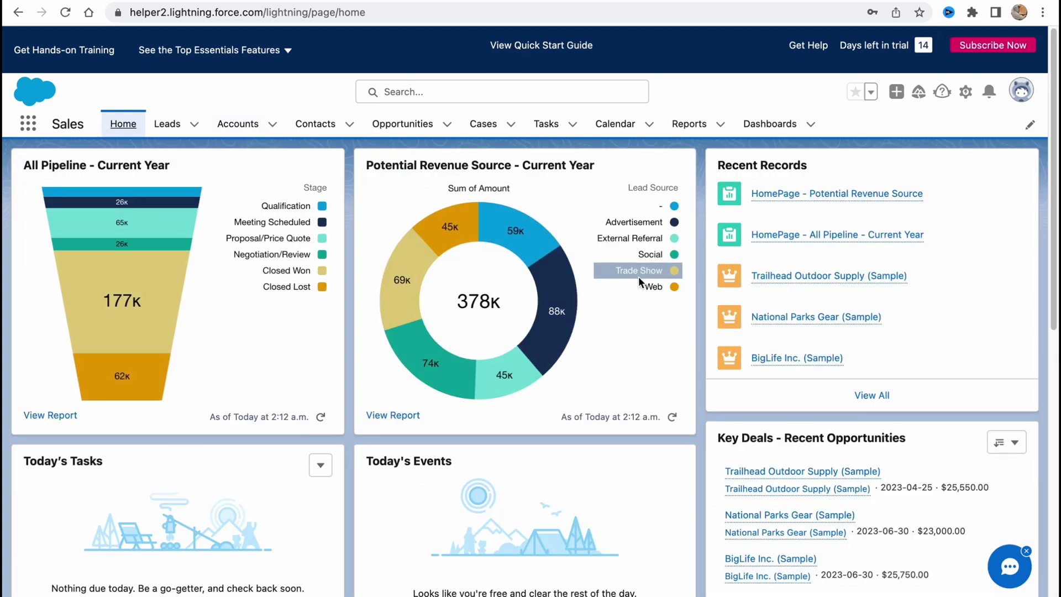
scroll(638, 275, "down", 1)
scroll(638, 275, "up", 1)
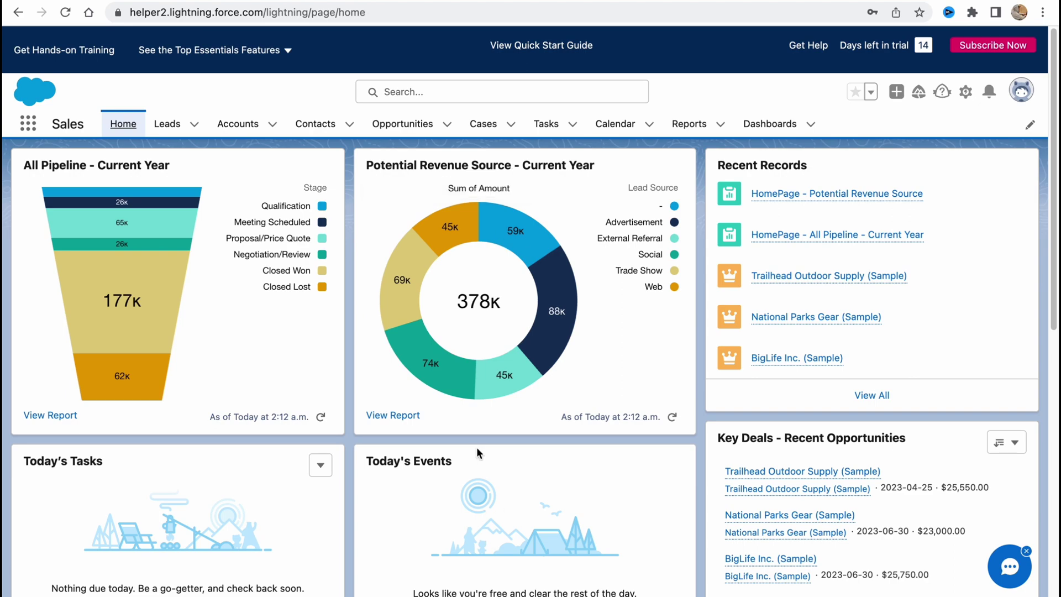
scroll(478, 452, "down", 3)
scroll(440, 379, "up", 2)
scroll(702, 319, "up", 1)
scroll(769, 265, "down", 7)
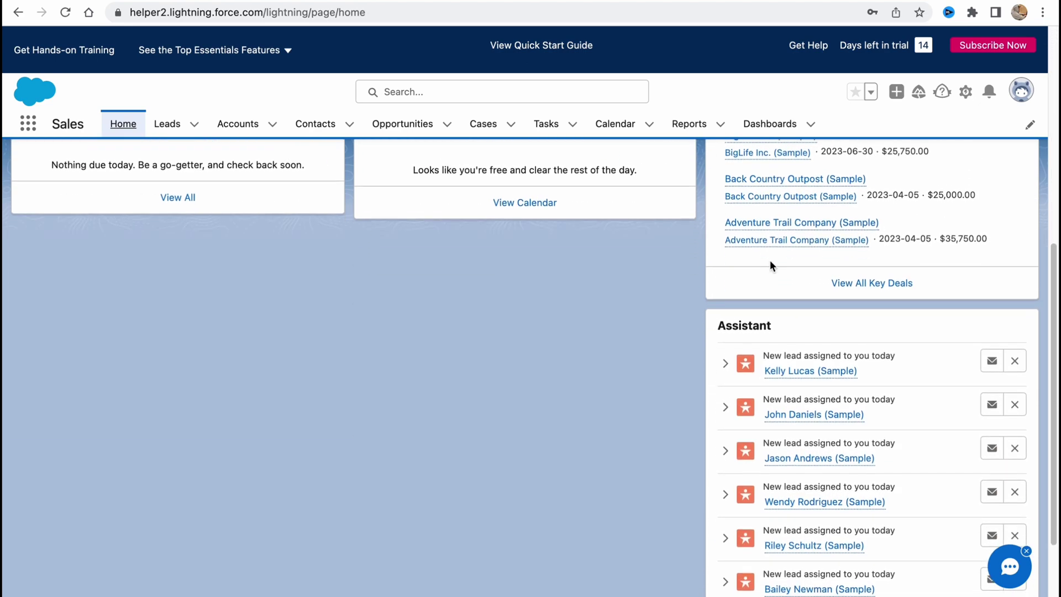
scroll(769, 270, "up", 7)
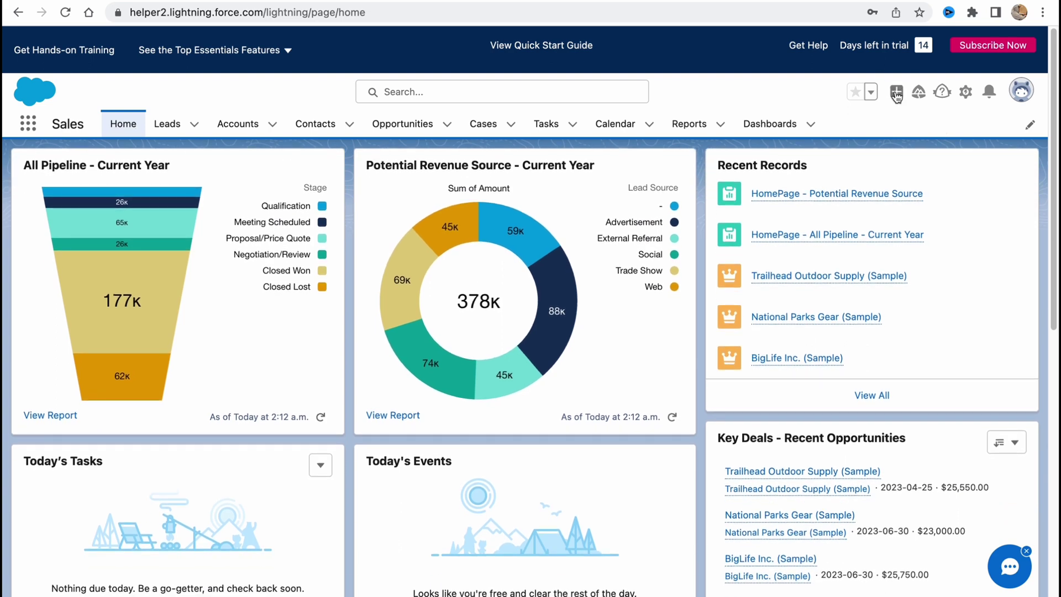
Toggle the Global Actions (+) menu open and closed twice, then go to Leads
left_click(896, 92)
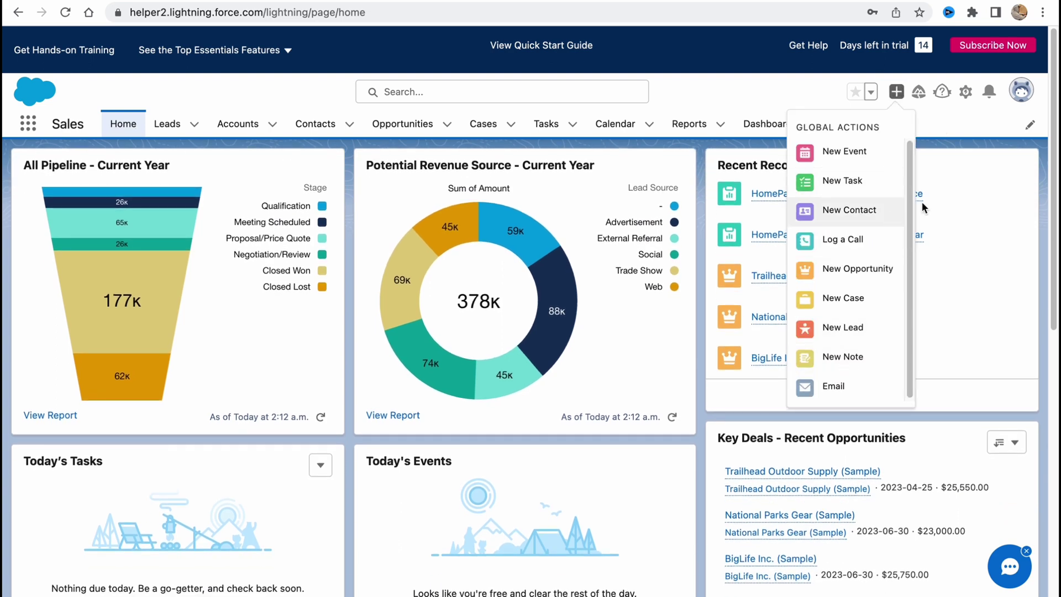
left_click(896, 92)
left_click(896, 93)
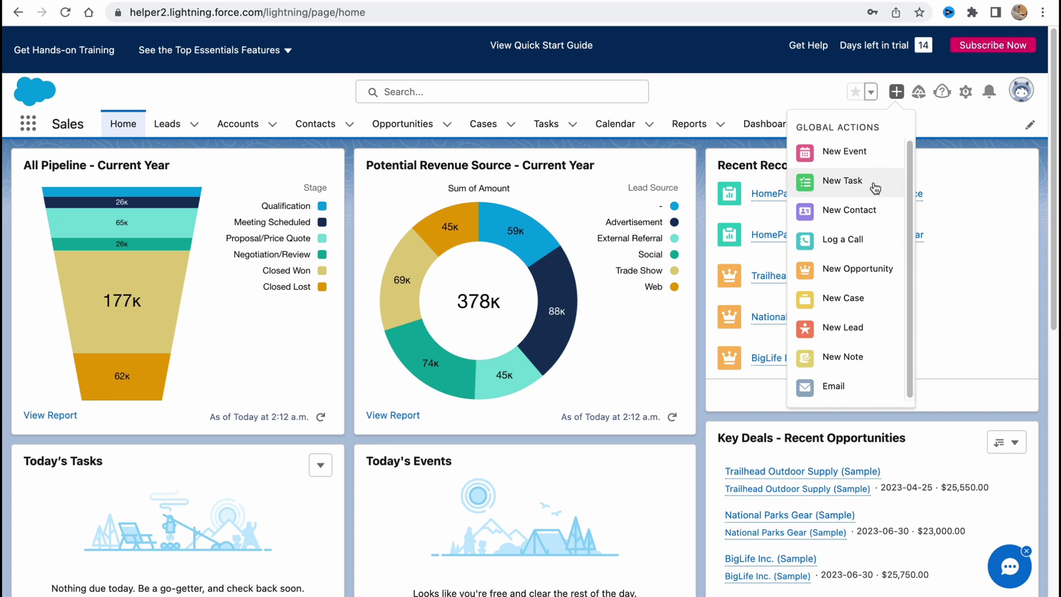
left_click(897, 91)
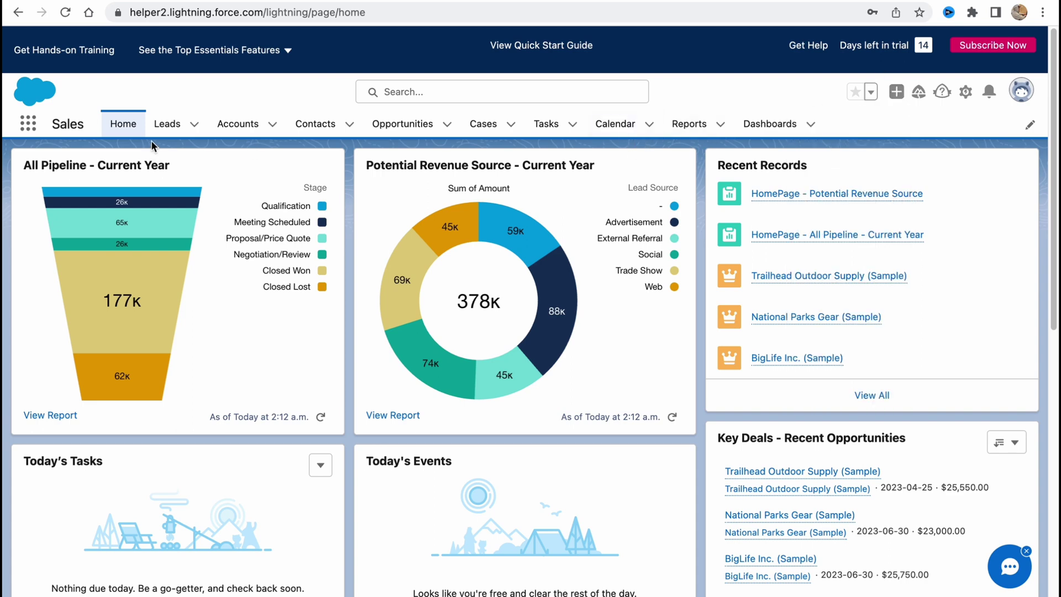
left_click(178, 127)
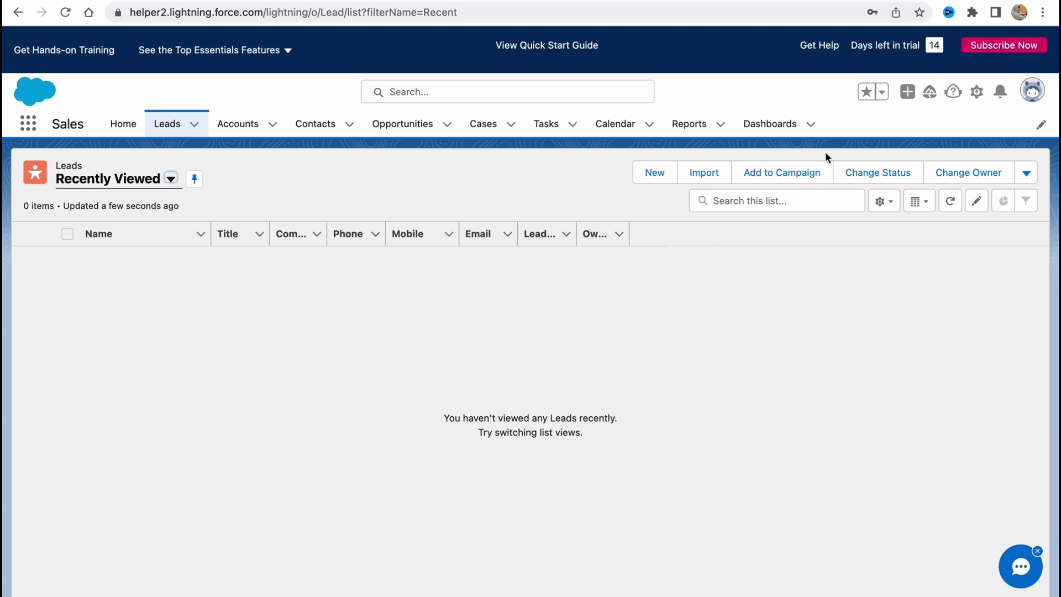
Click New on the Leads list to bring up a blank lead form
left_click(656, 174)
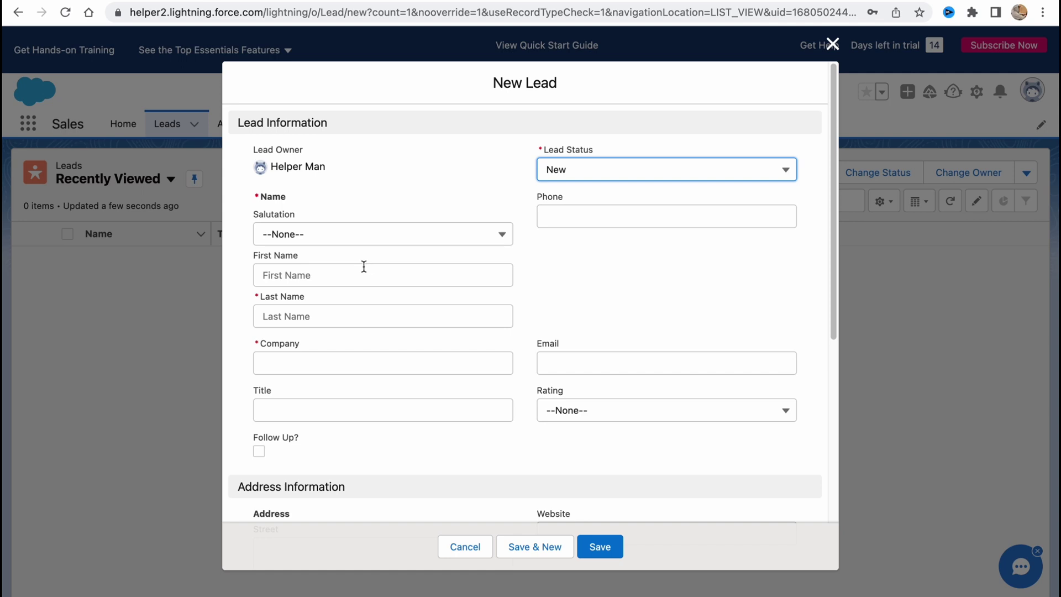
Highlight the Name, Company, Lead Status and Phone fields, scroll the form, and close it unsaved
left_click_drag(262, 195, 301, 196)
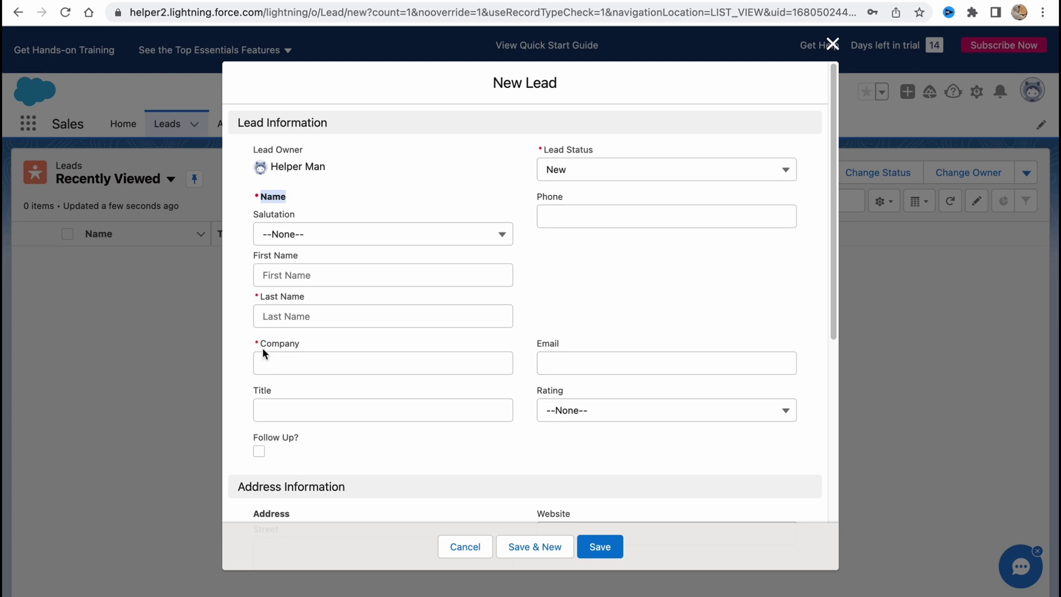
left_click_drag(261, 343, 300, 344)
left_click_drag(551, 146, 605, 161)
left_click(543, 355)
left_click_drag(535, 197, 576, 198)
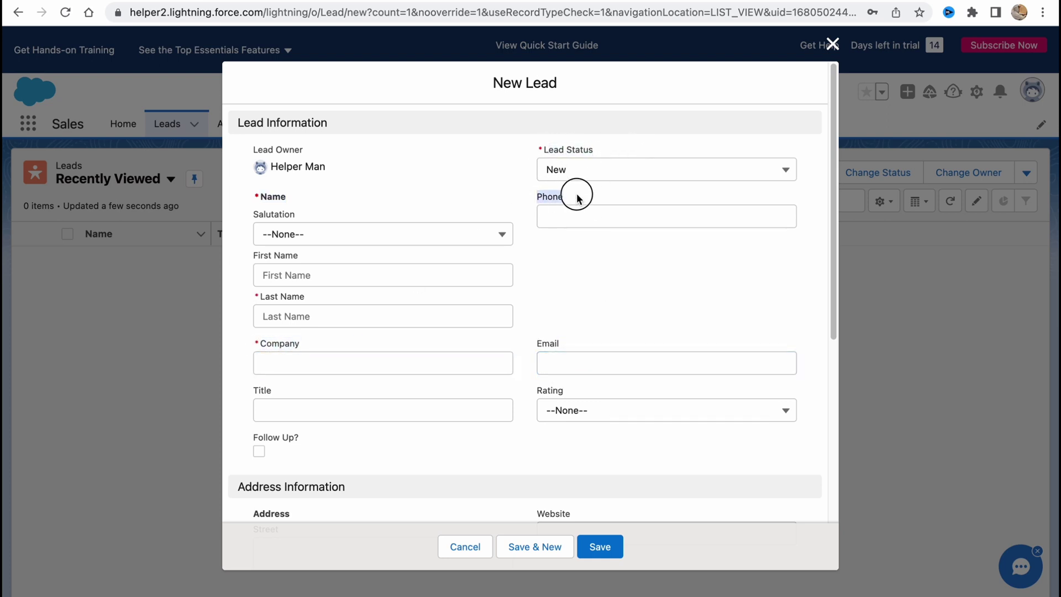
scroll(498, 425, "down", 7)
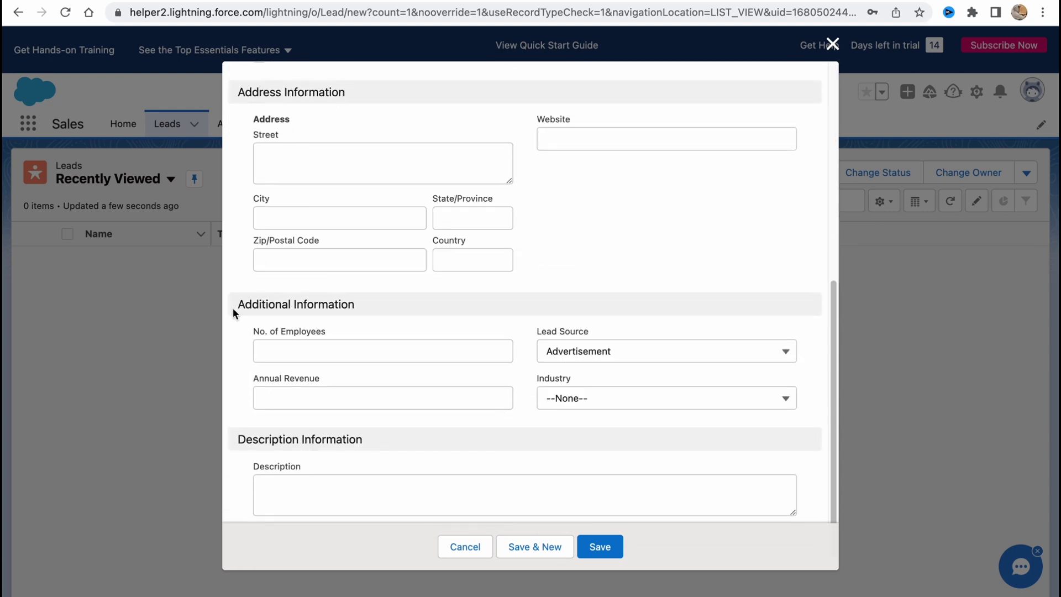
scroll(436, 400, "down", 1)
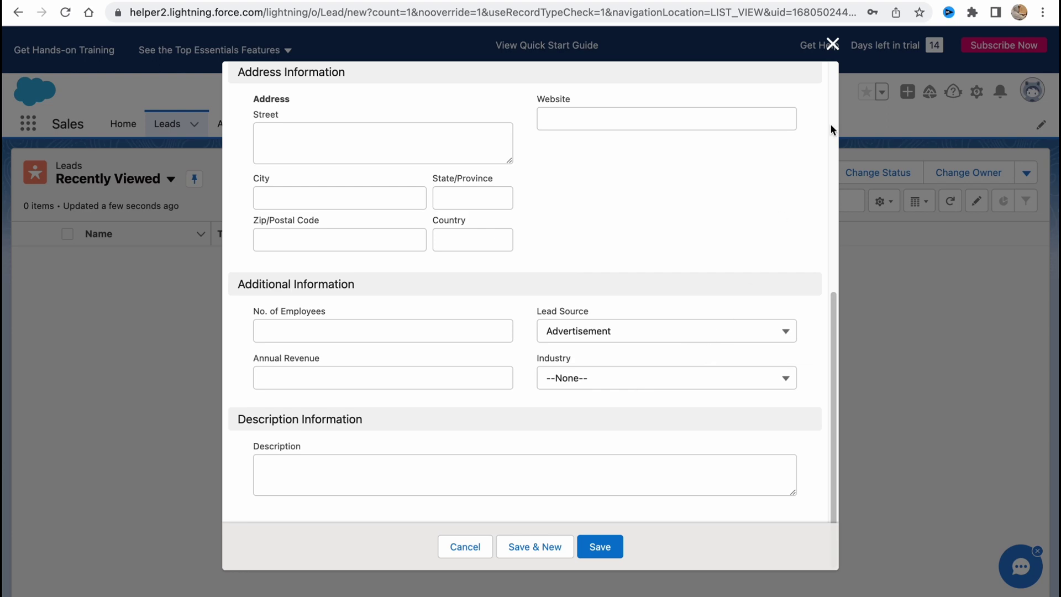
left_click(832, 44)
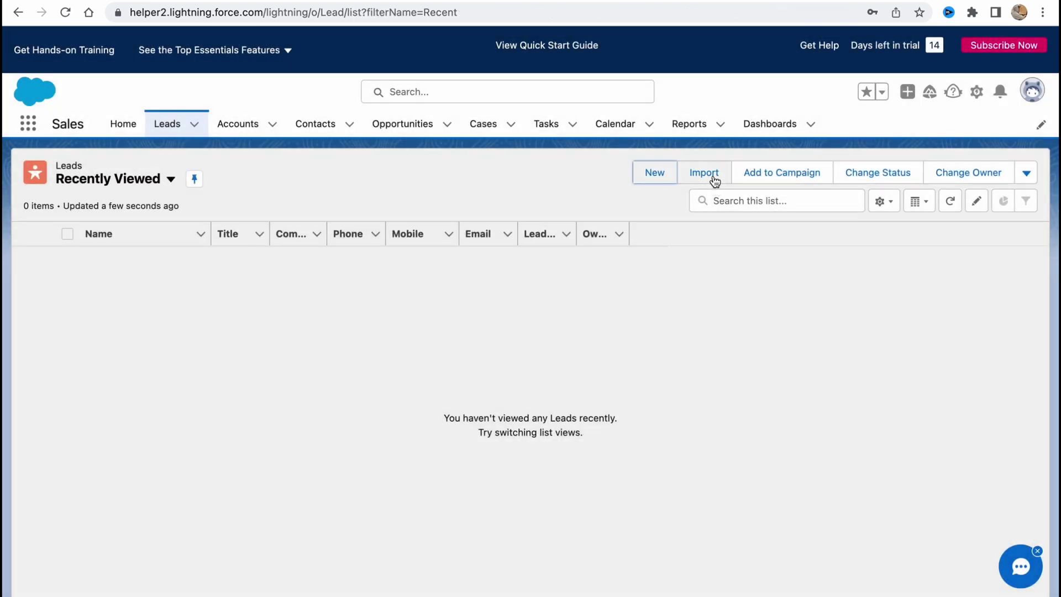
Open and close the lead import wizard, then try the Change Owner action
left_click(715, 181)
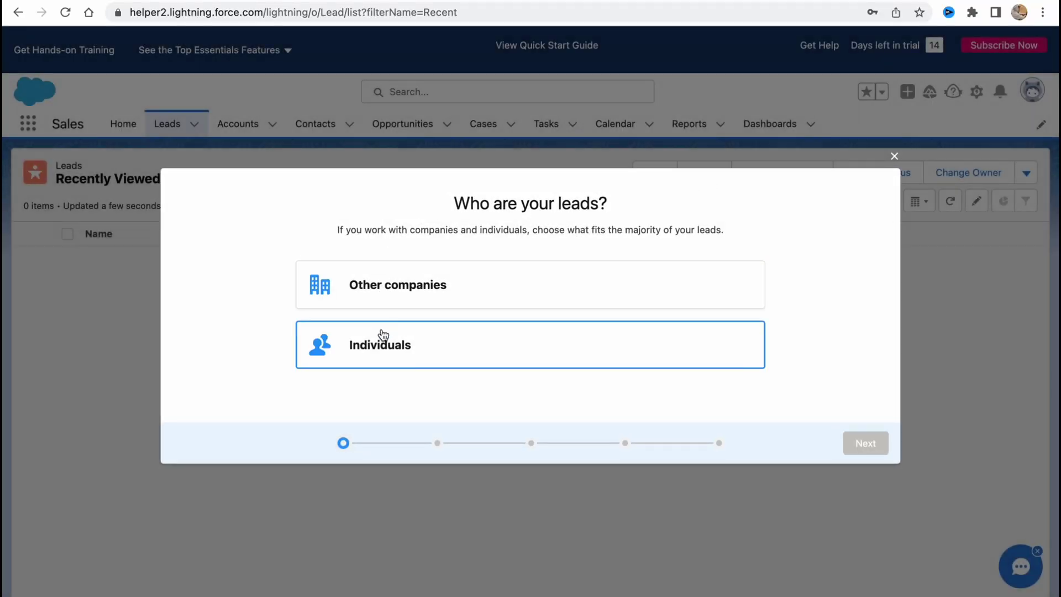
left_click(894, 157)
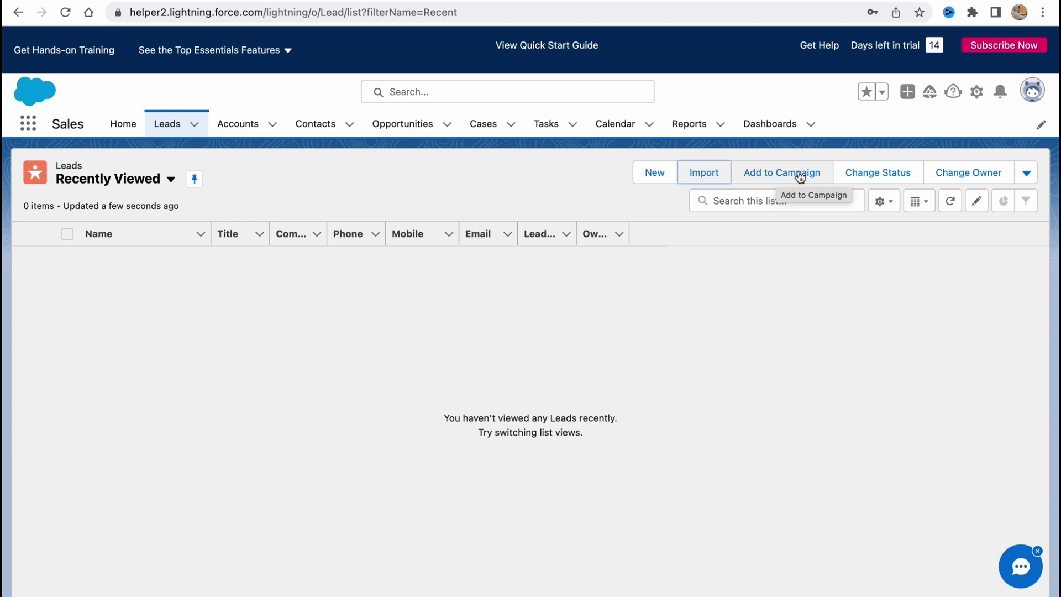
left_click(859, 180)
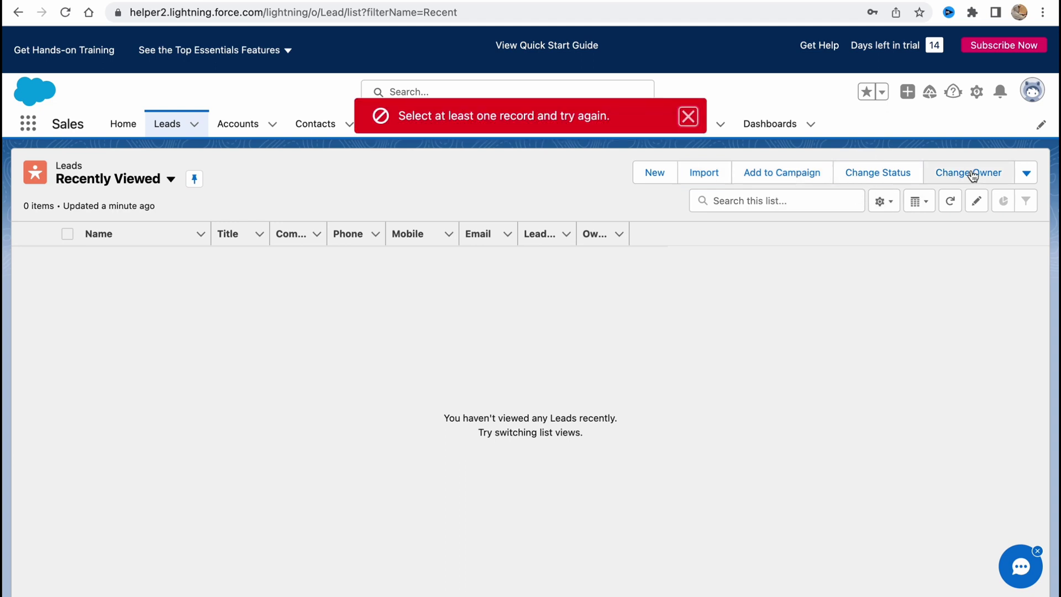
left_click(992, 175)
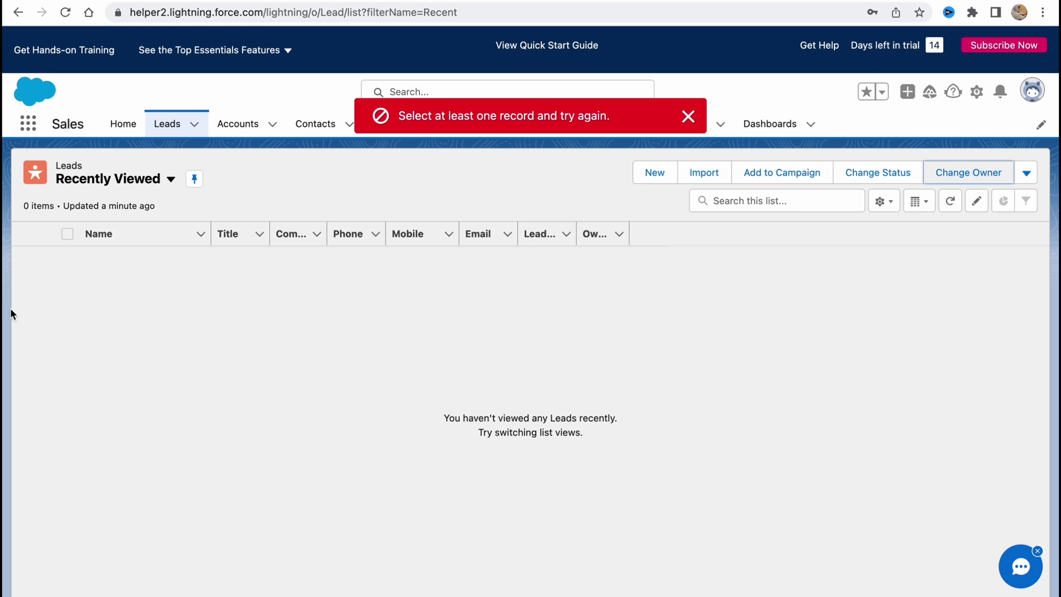
left_click(72, 323)
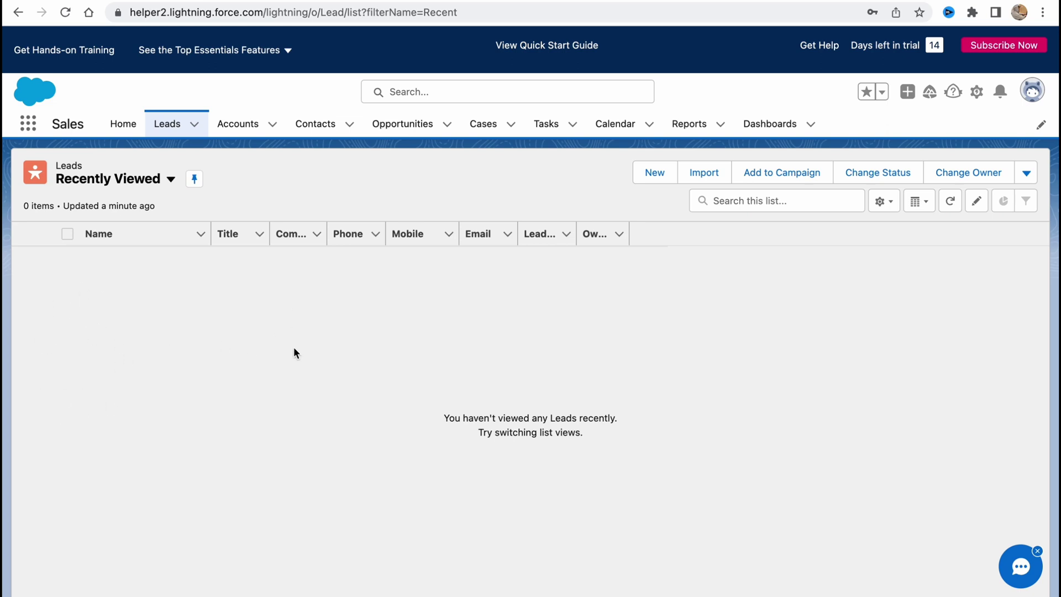
Switch the Leads list display to Kanban, back to Table, and refresh it
left_click(882, 201)
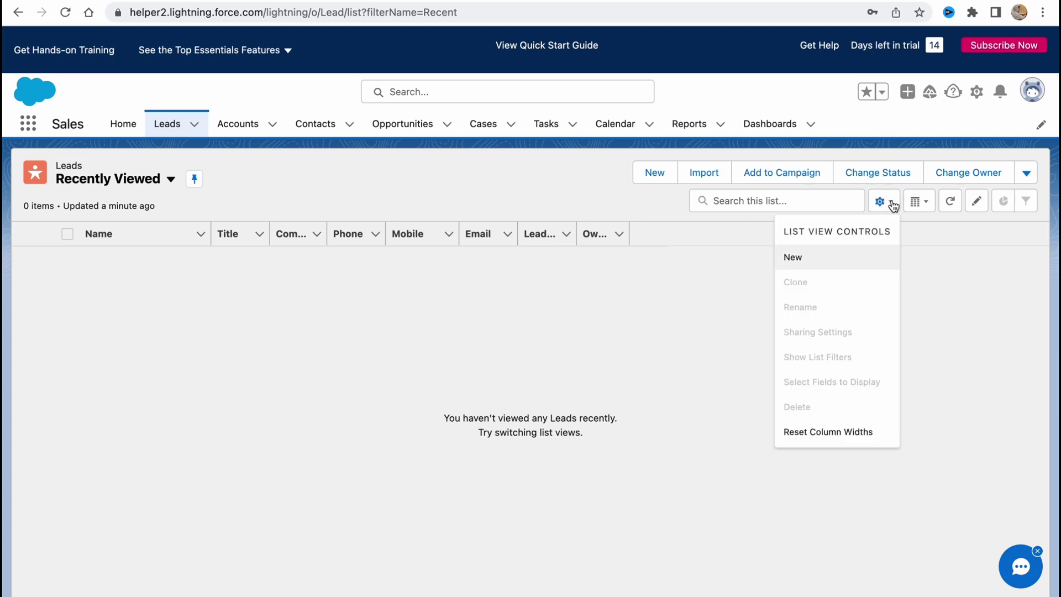
left_click(913, 204)
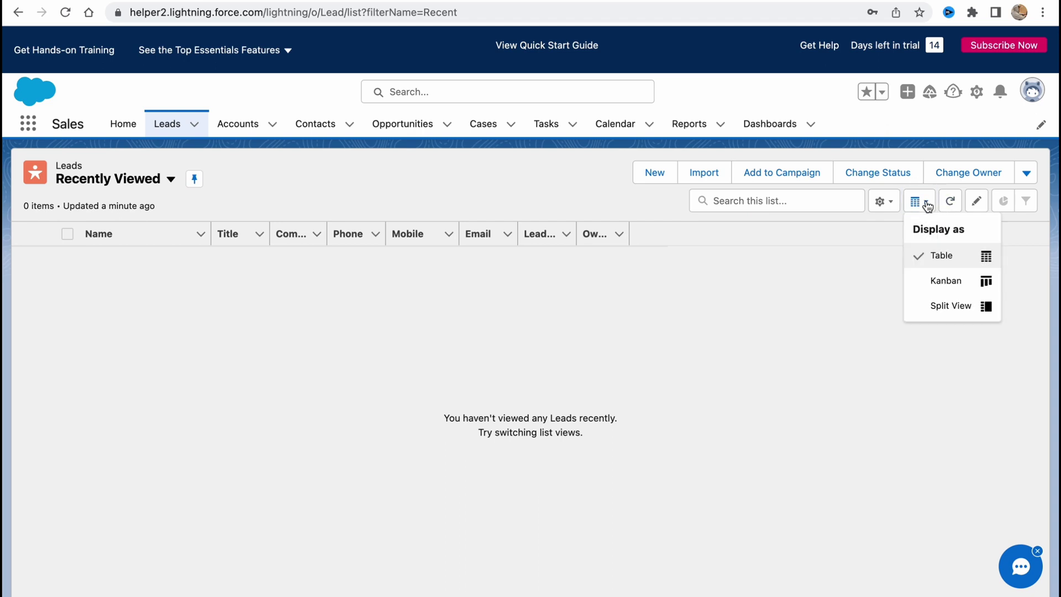
left_click(943, 285)
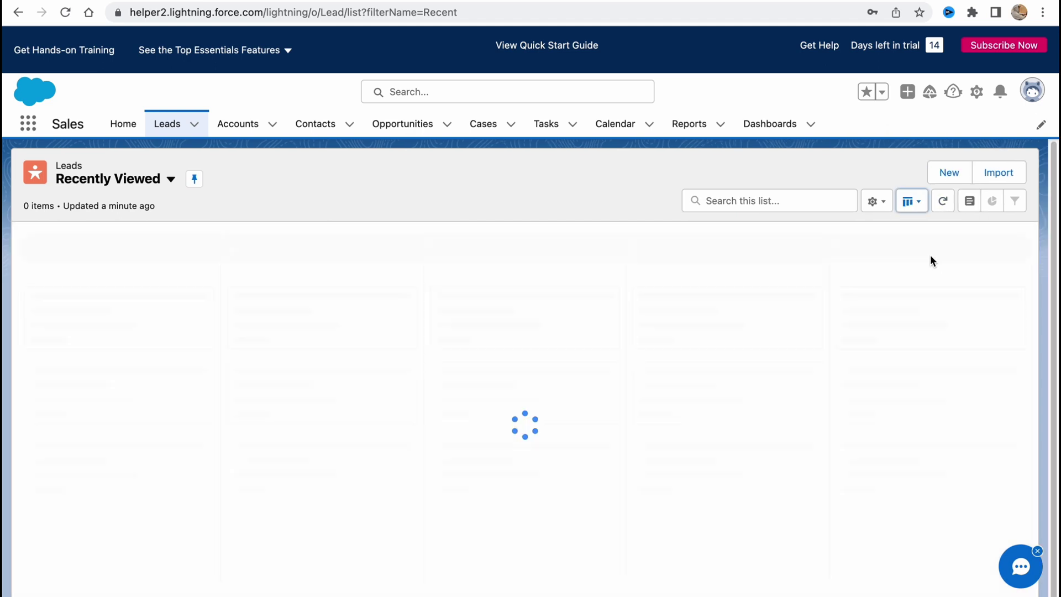
left_click(912, 200)
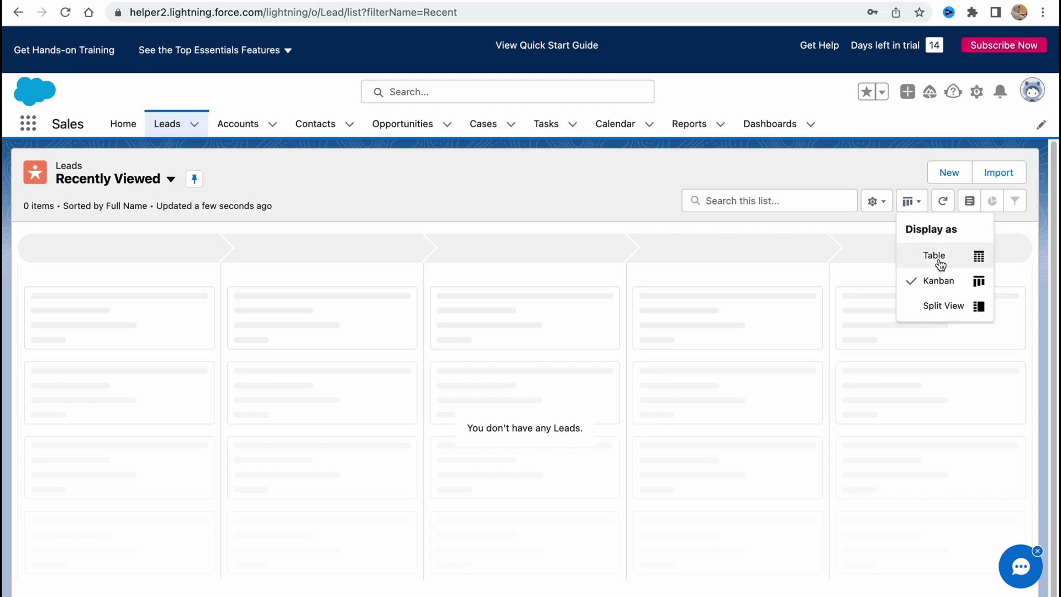
left_click(939, 255)
left_click(951, 201)
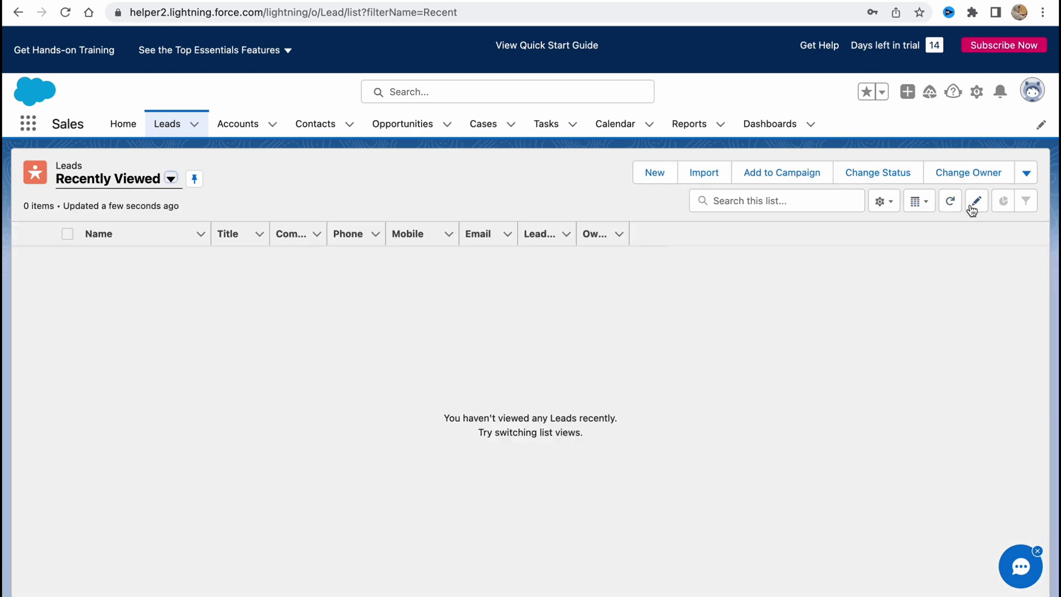
left_click(976, 204)
left_click(273, 124)
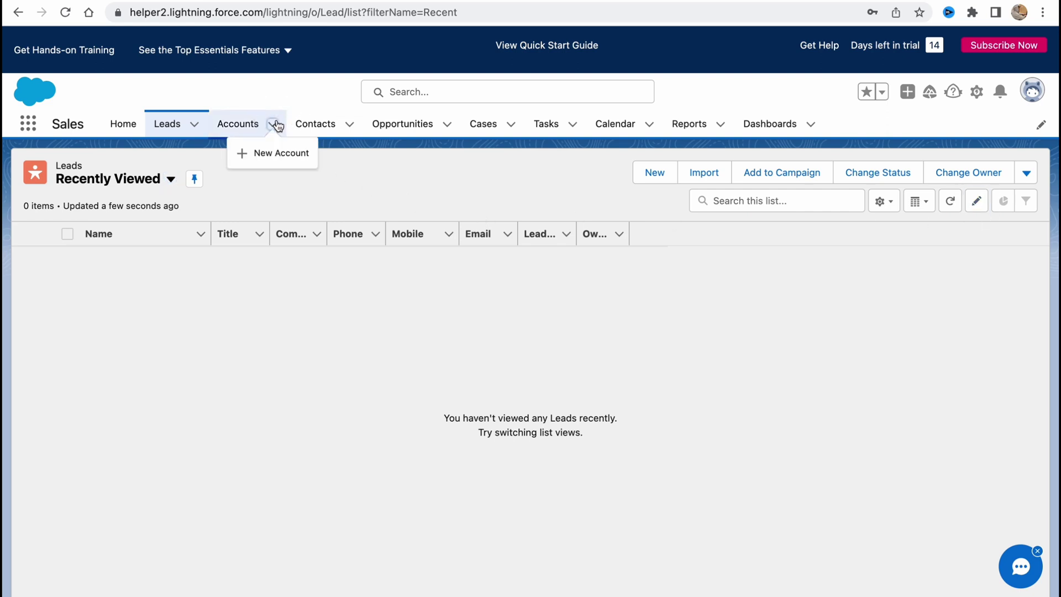
On Accounts, open and close both the New Account form and the import wizard
left_click(246, 129)
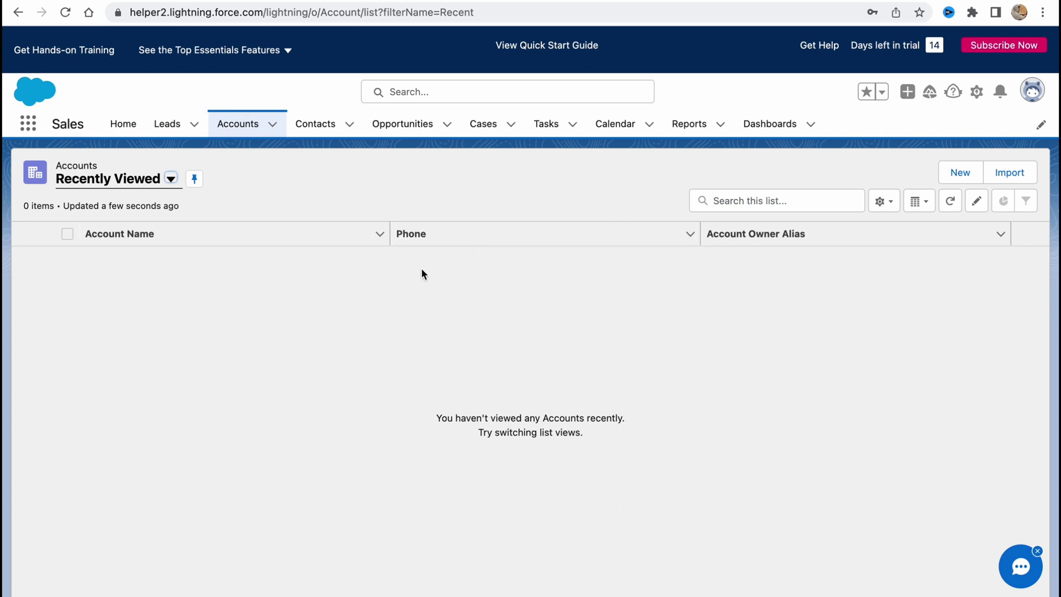
left_click(961, 173)
left_click(774, 180)
type("d")
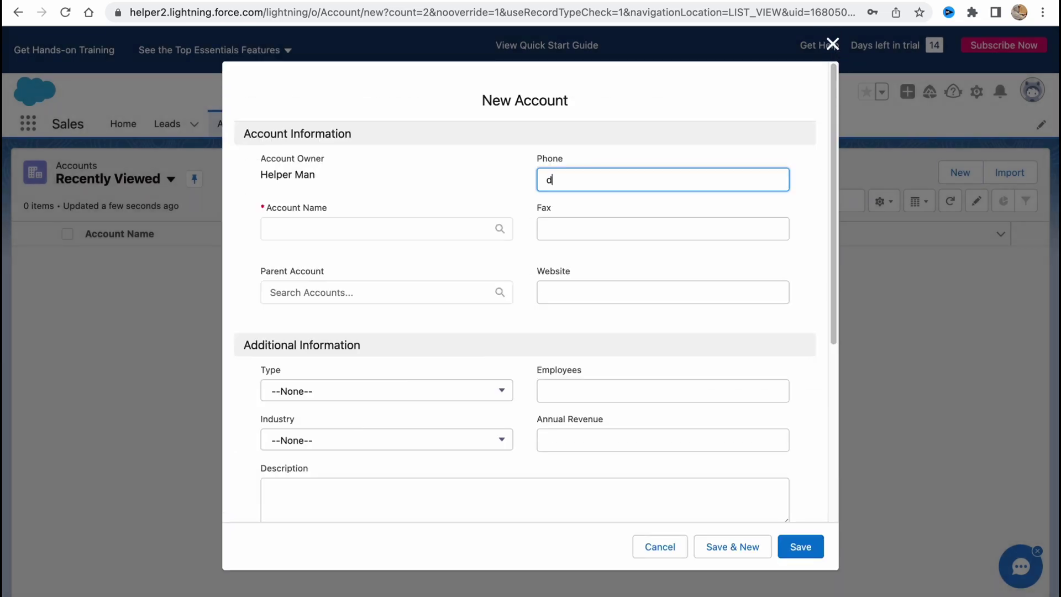
left_click(833, 44)
left_click(1009, 172)
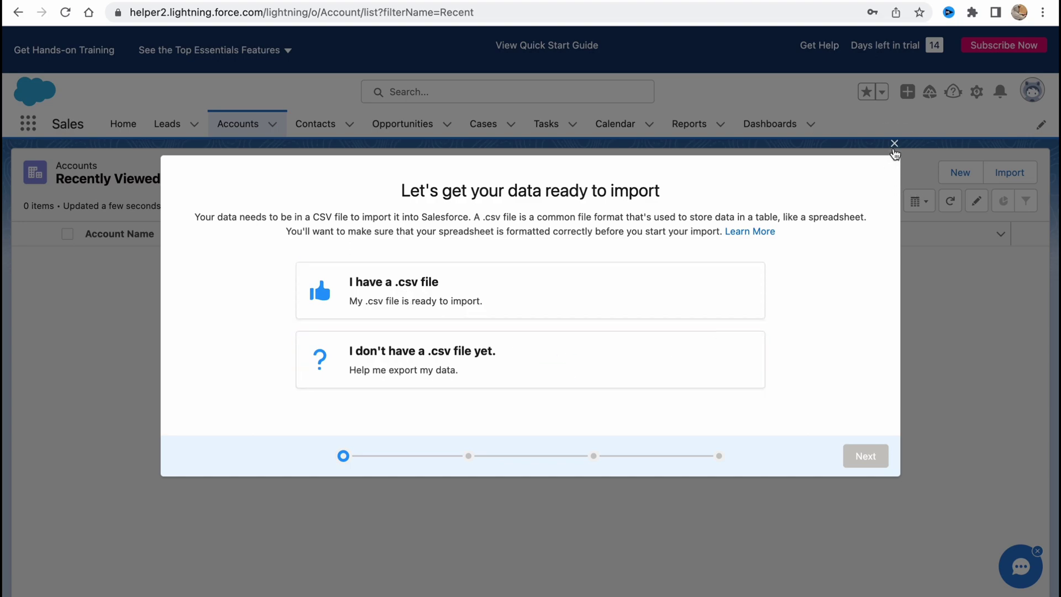
left_click(894, 148)
Reopen the New Account form, scroll through its sections, and close it without saving
left_click(964, 176)
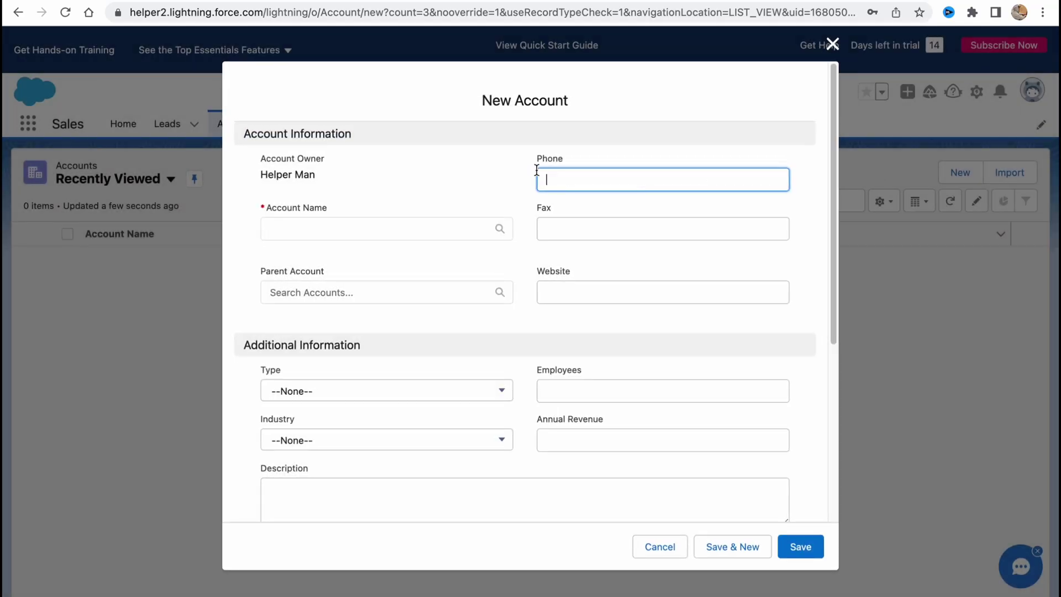
scroll(532, 165, "down", 1)
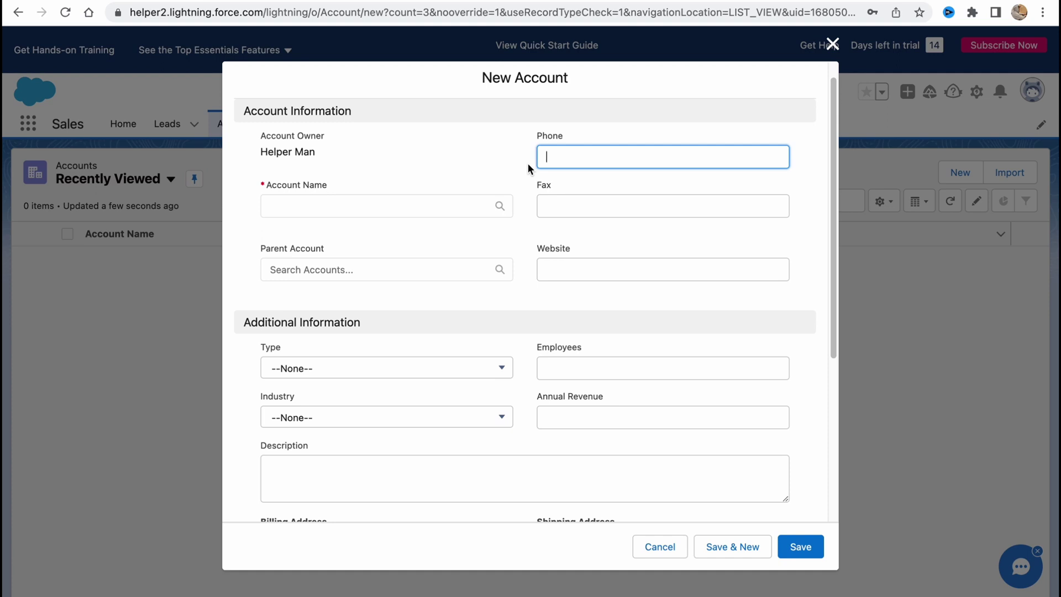
scroll(521, 169, "up", 1)
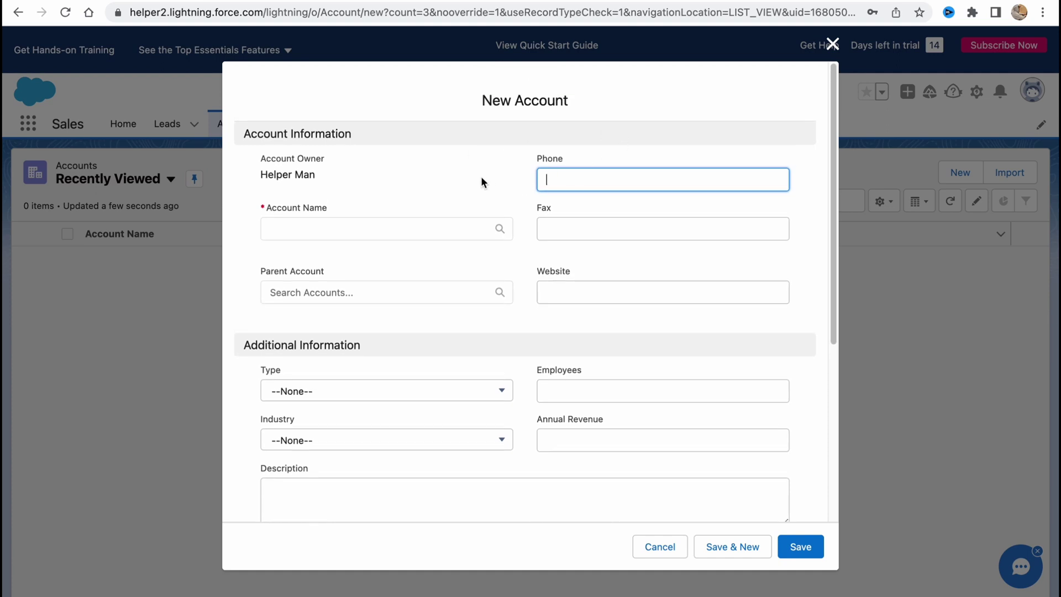
scroll(487, 181, "down", 1)
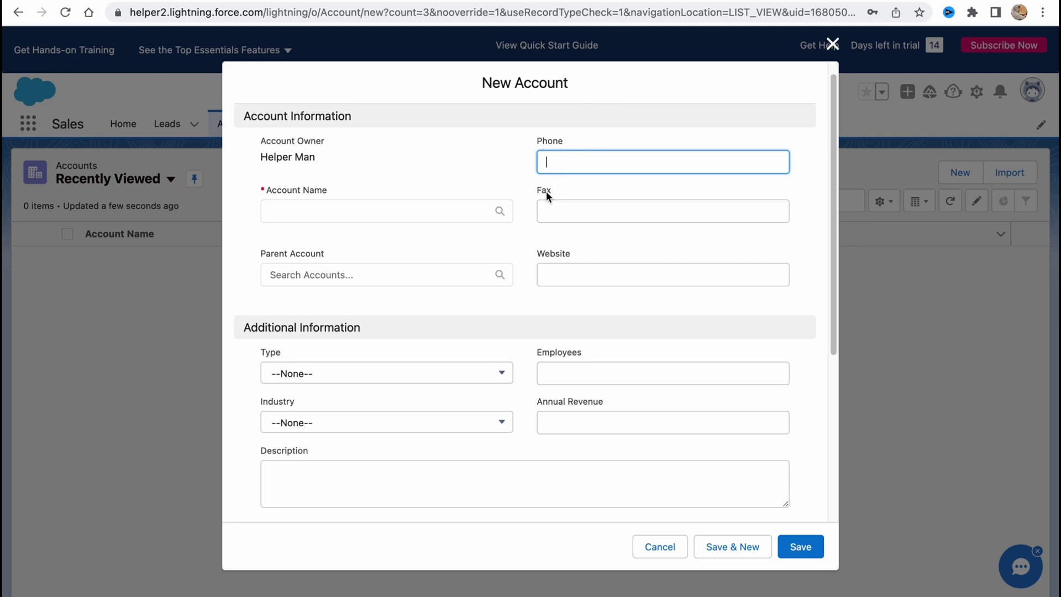
scroll(326, 269, "down", 3)
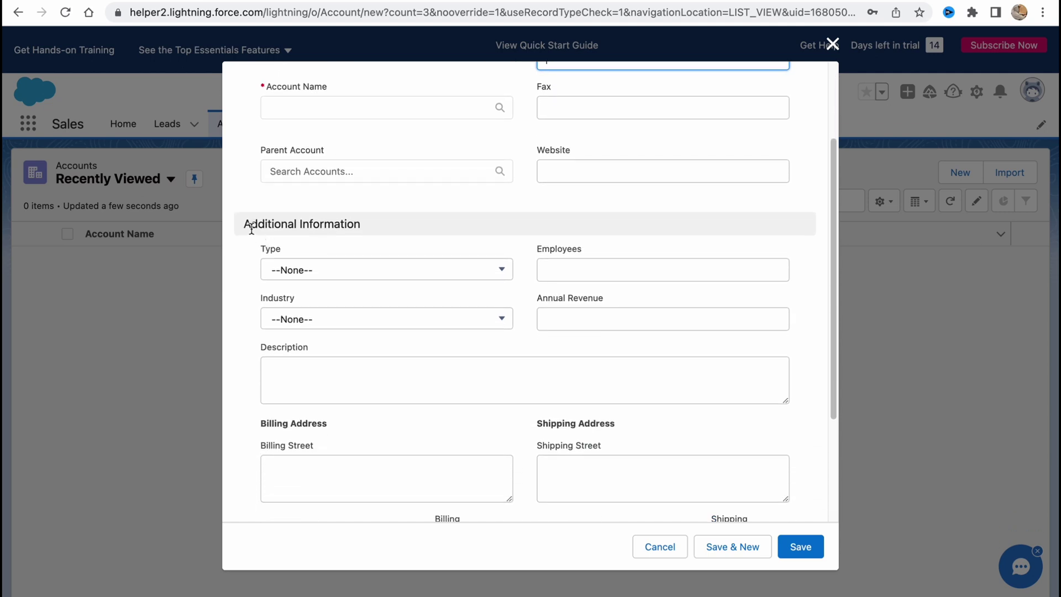
scroll(386, 260, "down", 5)
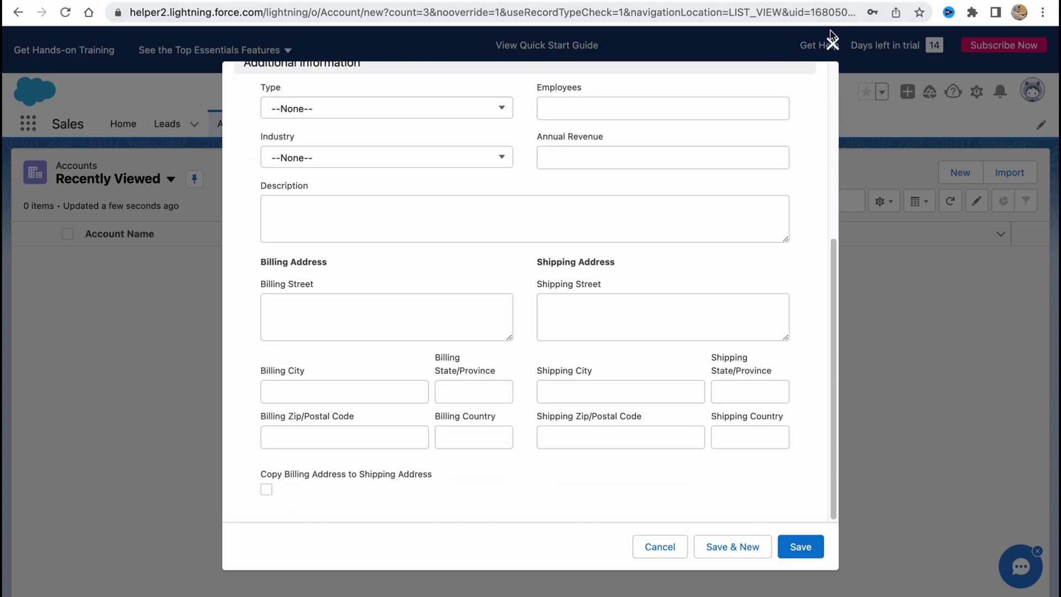
left_click(833, 43)
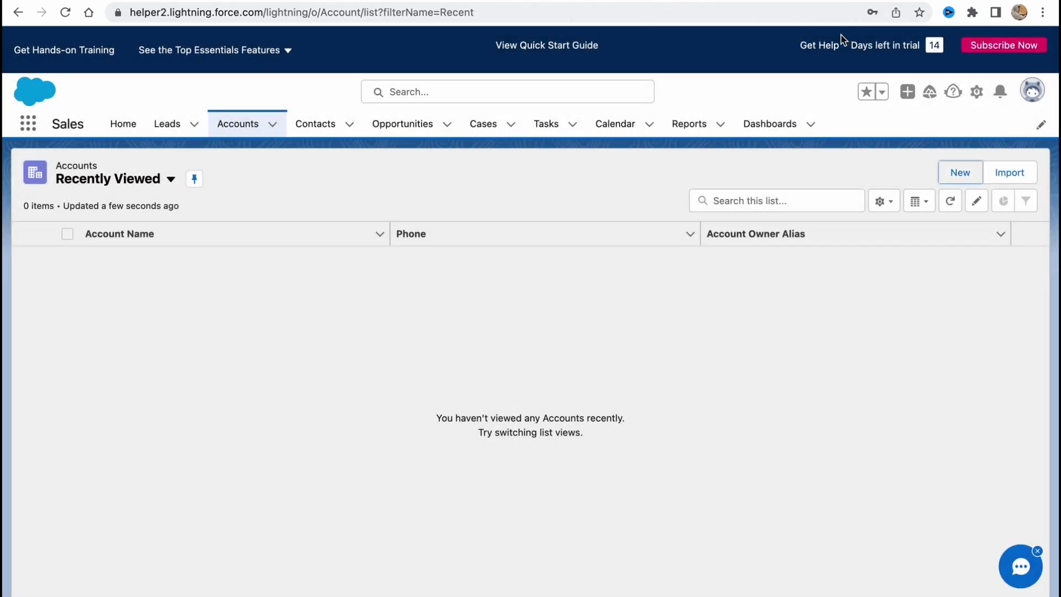
Check the Contacts list's gear and Display As menus, then switch to the Opportunities list
left_click(329, 125)
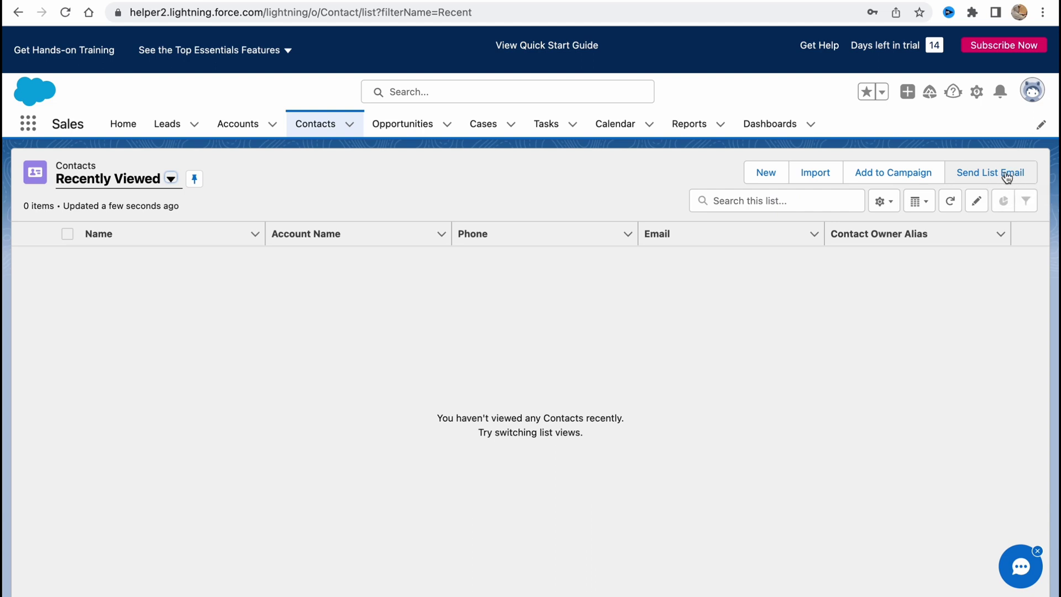
left_click(884, 201)
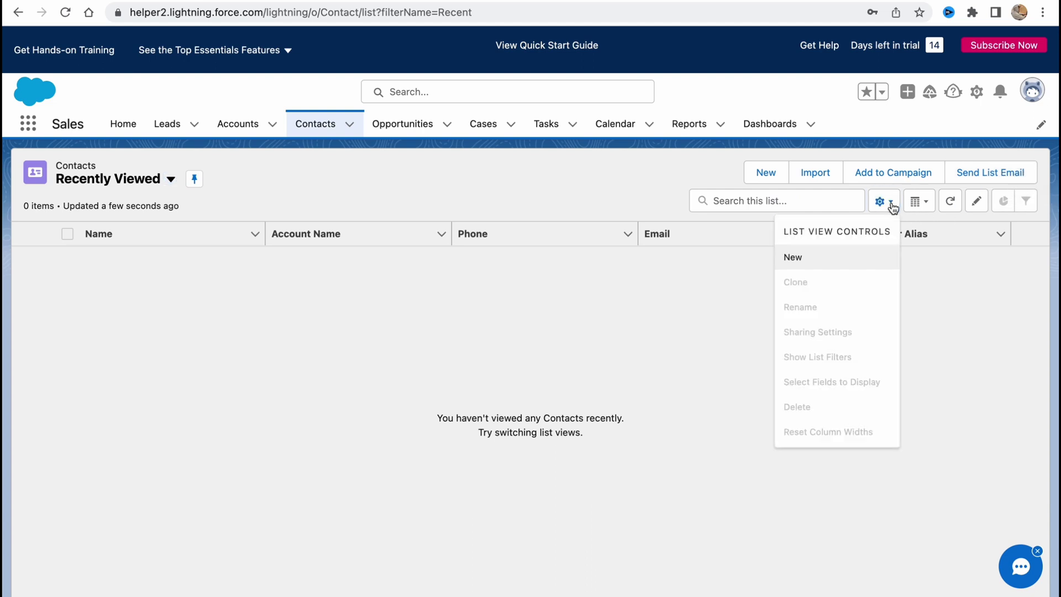
left_click(928, 204)
left_click(929, 205)
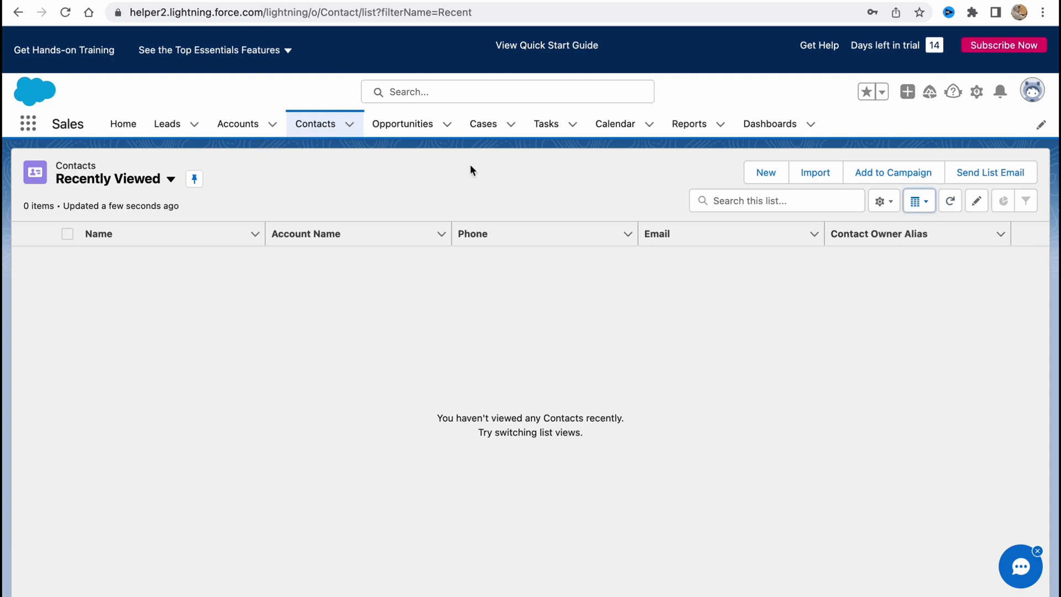
left_click(422, 134)
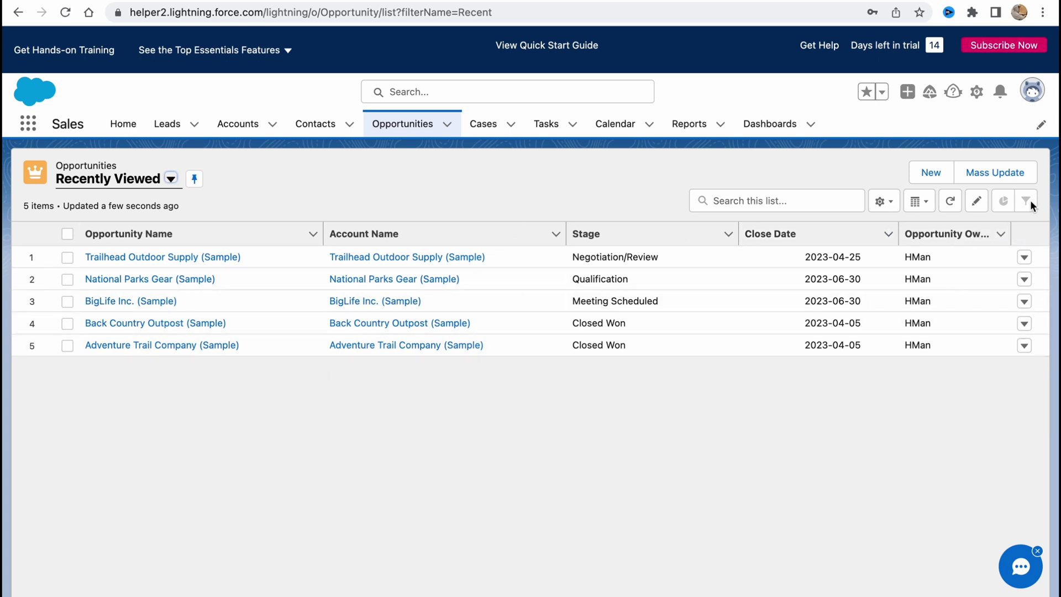
Start a new opportunity, look over the blank form, and close it without saving
left_click(913, 176)
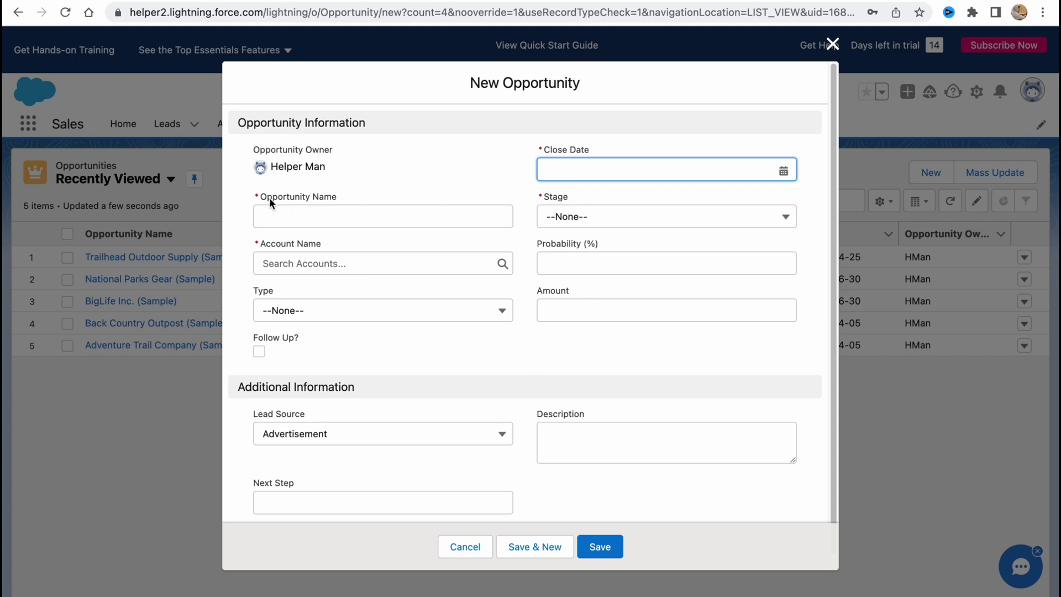
scroll(399, 351, "down", 1)
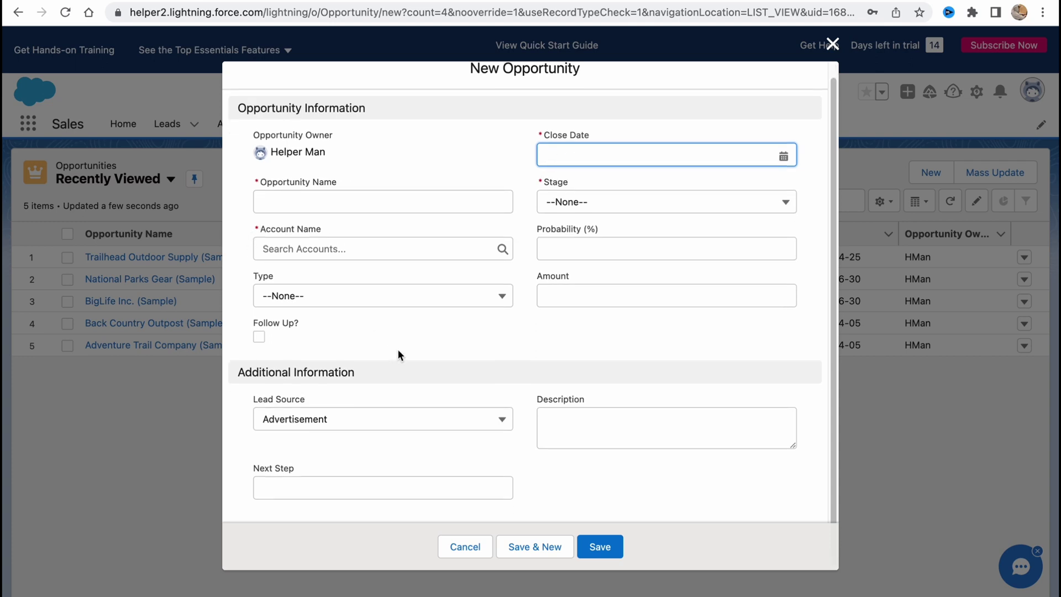
left_click(835, 47)
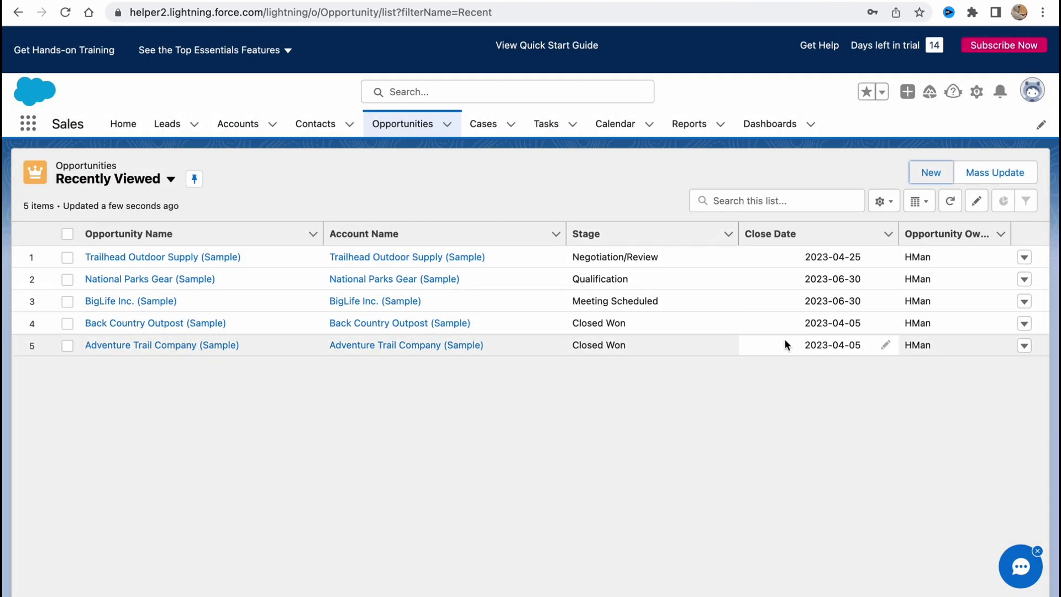
Check the list view settings and Display As options, then go to the empty Cases list
left_click(884, 202)
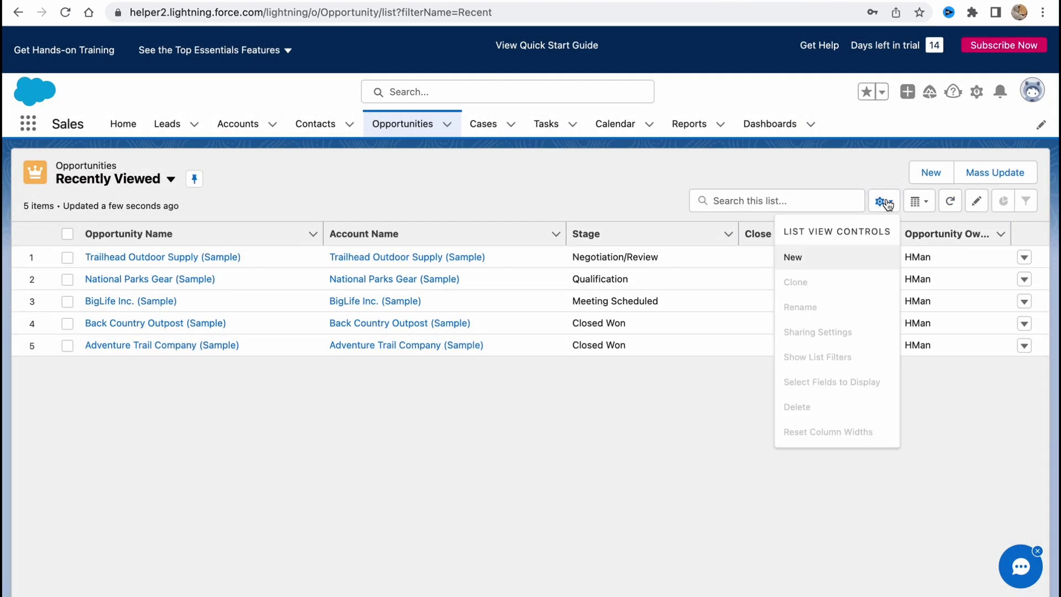
left_click(886, 203)
left_click(914, 204)
left_click(914, 205)
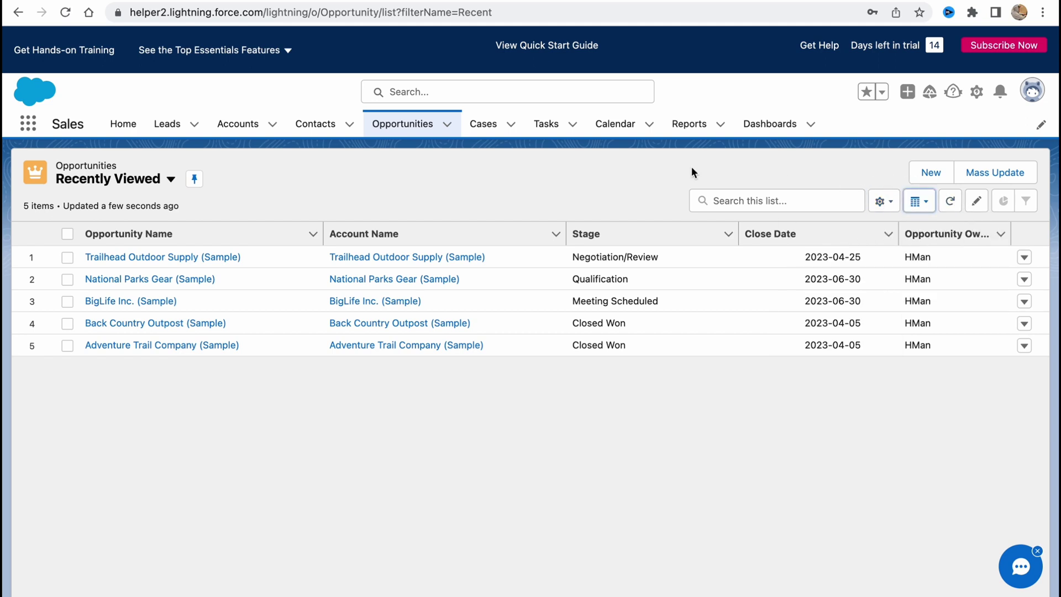
left_click(482, 127)
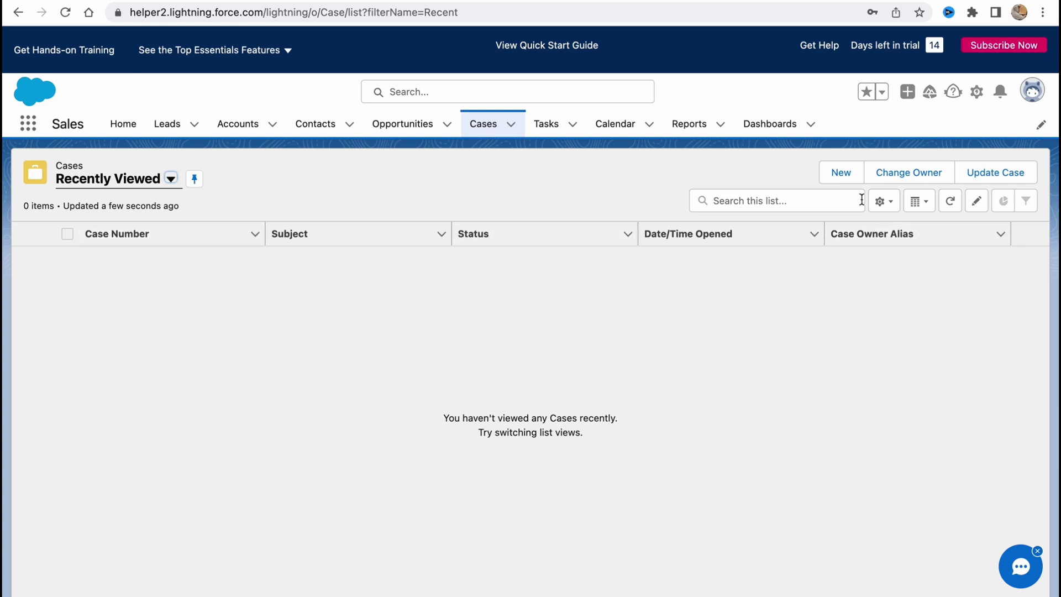
Browse the Accounts, Leads, Contacts and Opportunities list views
left_click(259, 122)
left_click(168, 123)
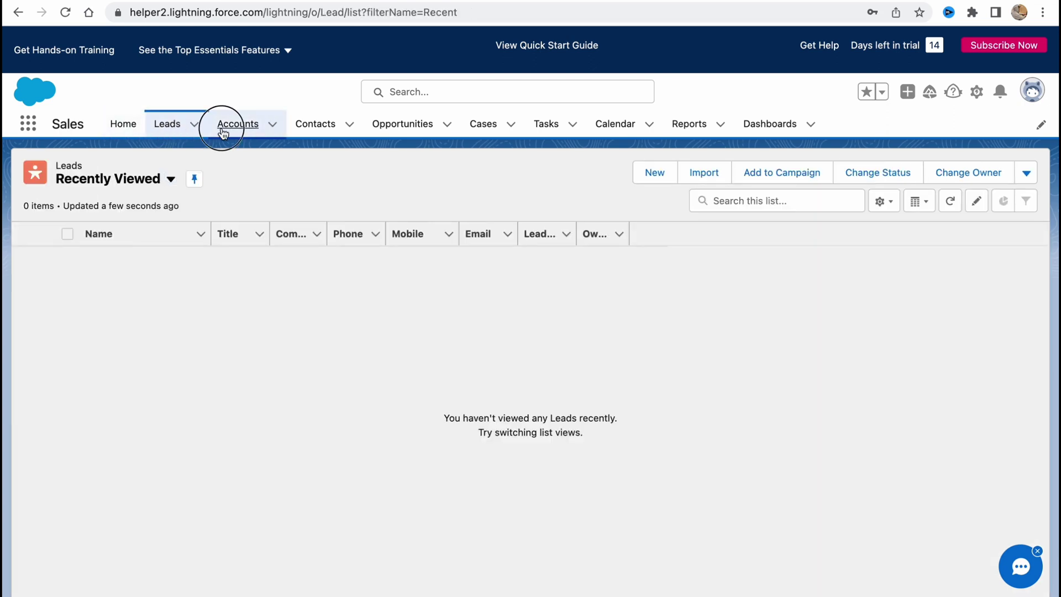
left_click(223, 133)
left_click(313, 125)
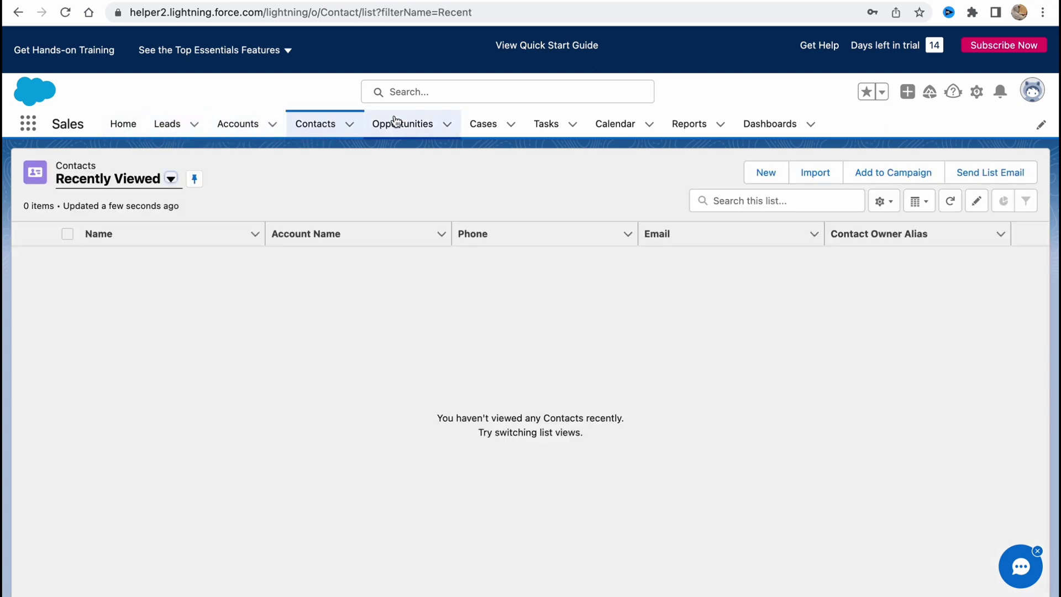
left_click(395, 121)
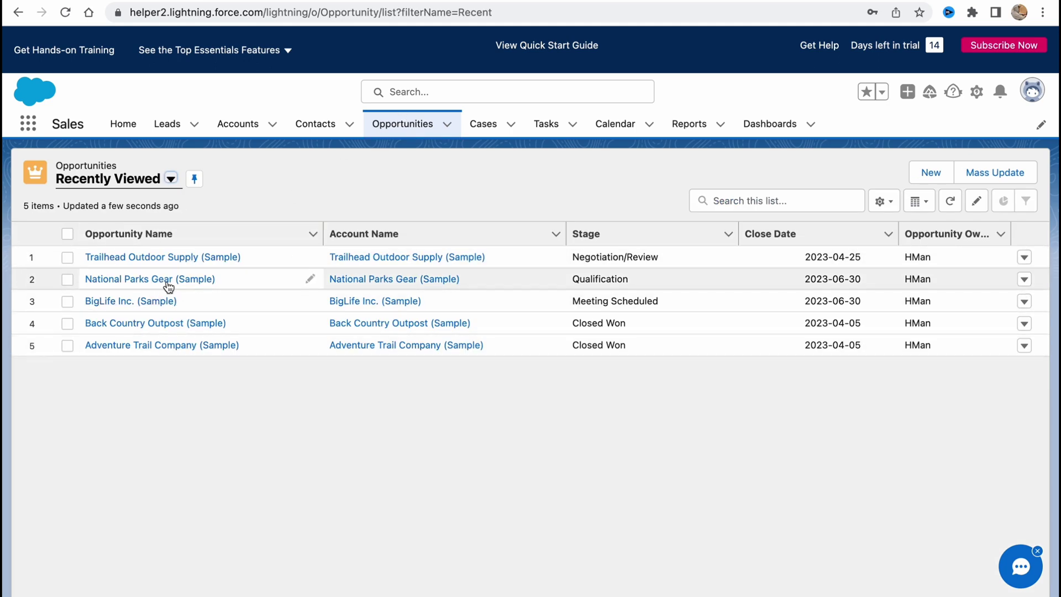
Open the Trailhead Outdoor Supply (Sample) opportunity and scroll through its $25,550.00 Negotiation/Review details
left_click(149, 258)
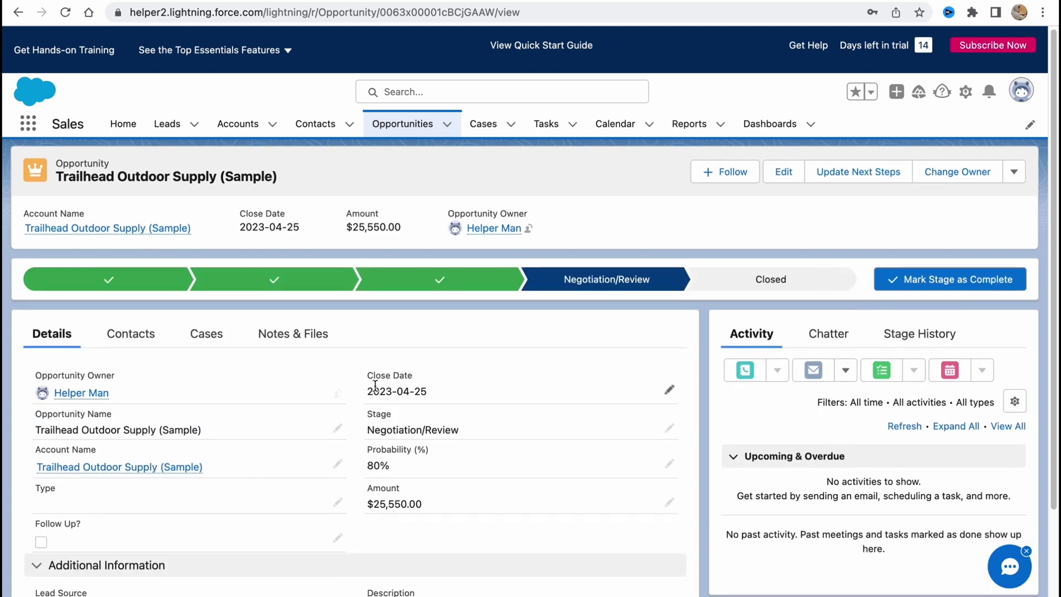
scroll(375, 385, "down", 3)
scroll(342, 374, "down", 2)
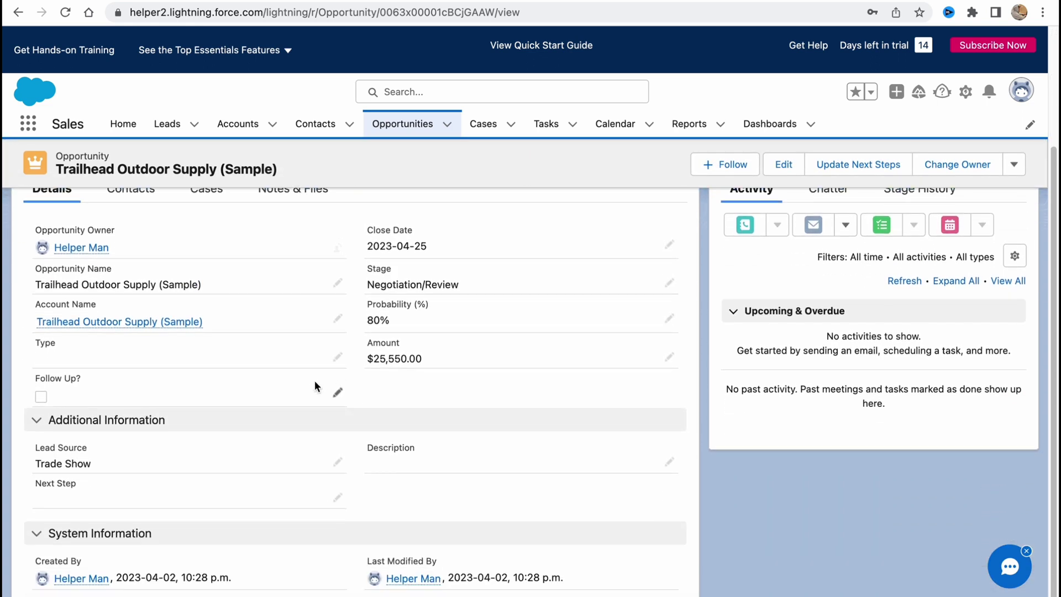
scroll(243, 362, "up", 3)
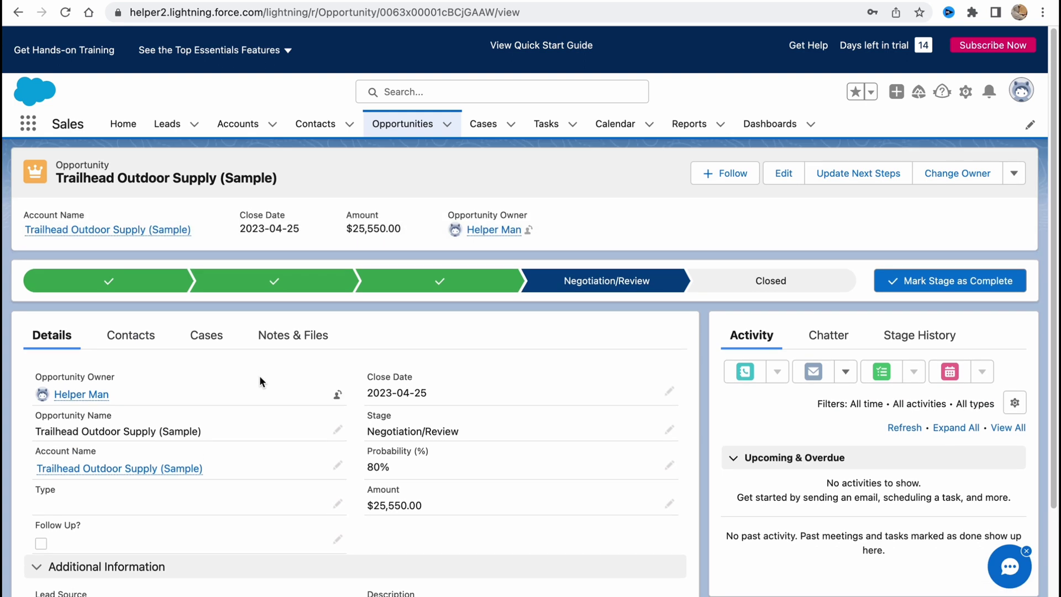
scroll(303, 412, "down", 2)
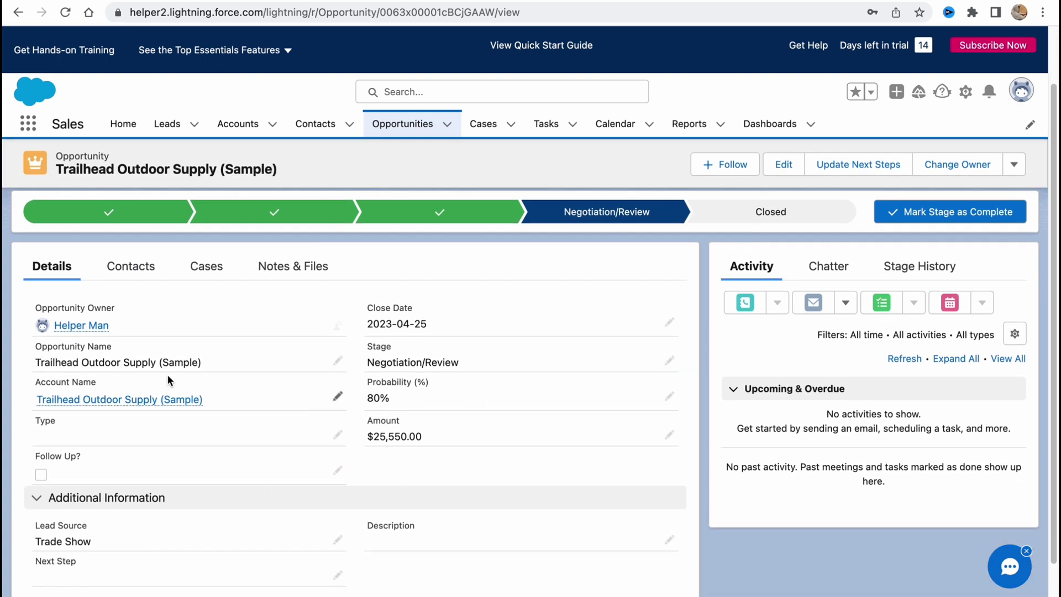
scroll(453, 434, "down", 2)
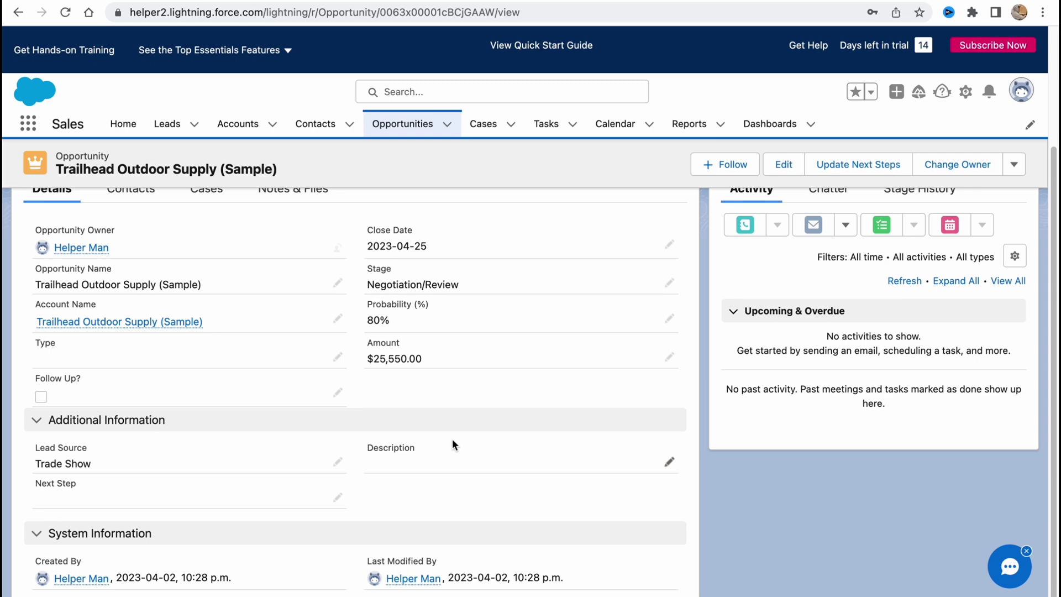
scroll(451, 439, "up", 3)
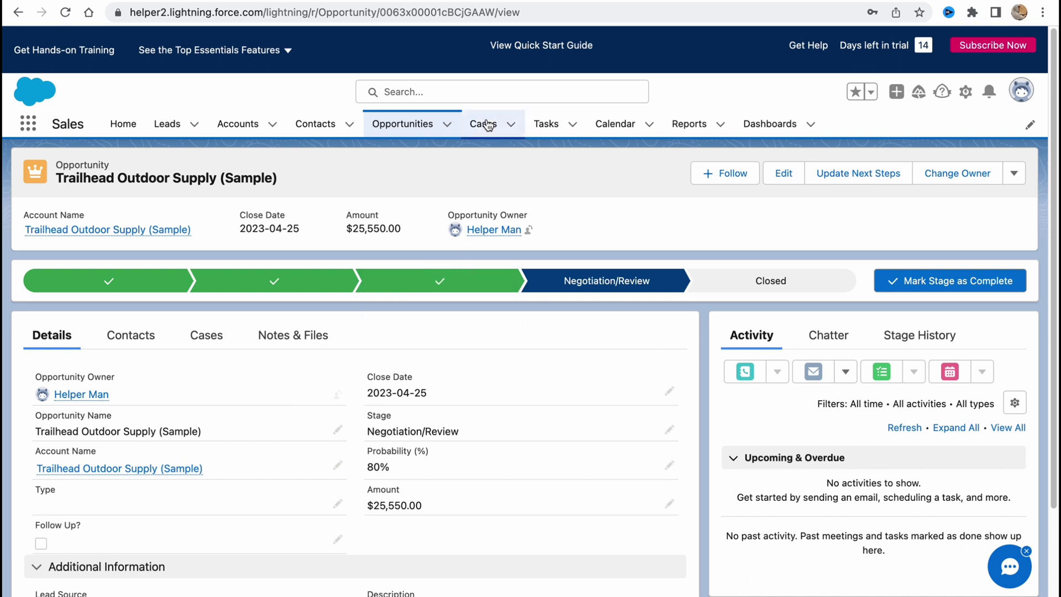
View the empty Tasks list, dismiss its tip, then show the Calendar week of April 2–8, 2023
left_click(546, 123)
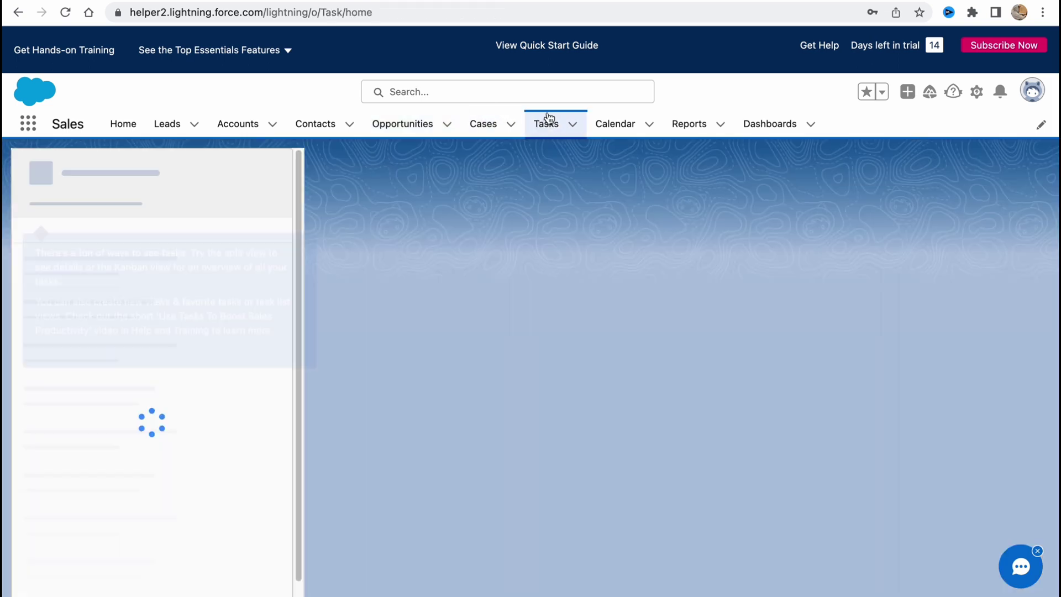
left_click(301, 233)
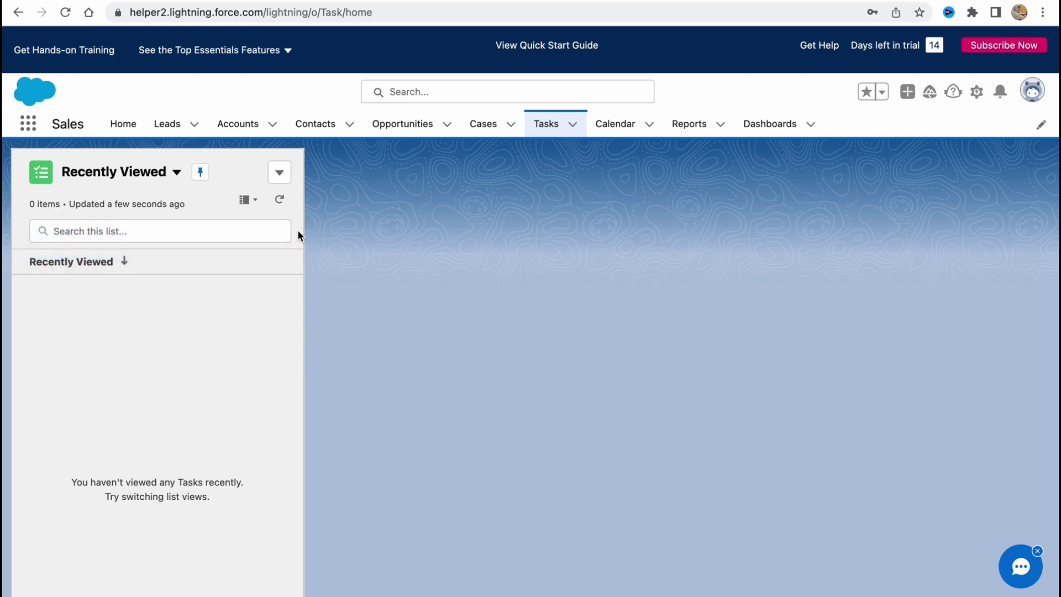
left_click(610, 124)
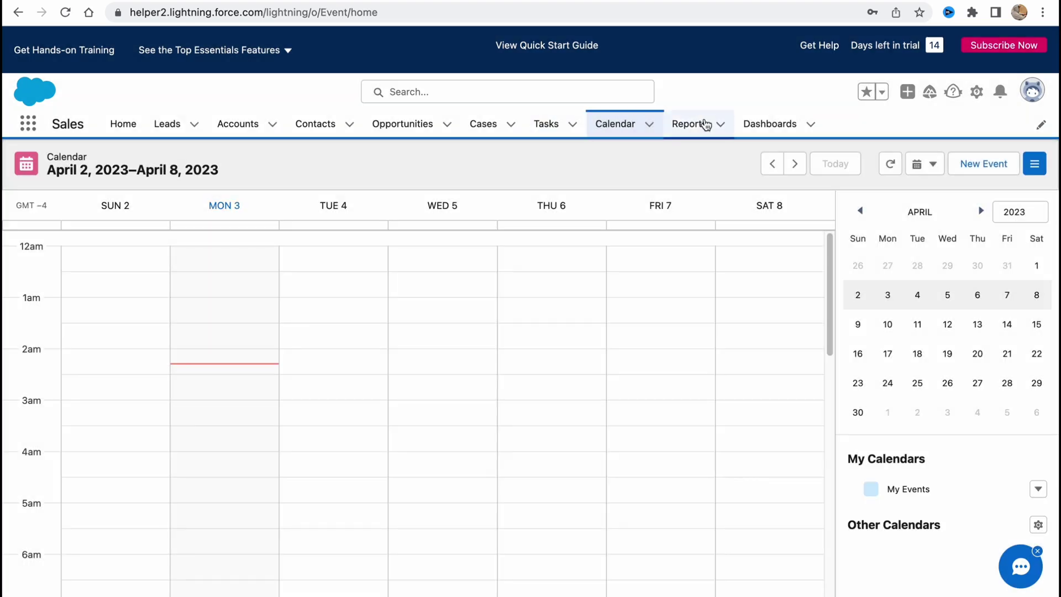
Filter Reports by Created by Me, Private, Public and All Reports (23), then open Dashboards
left_click(700, 122)
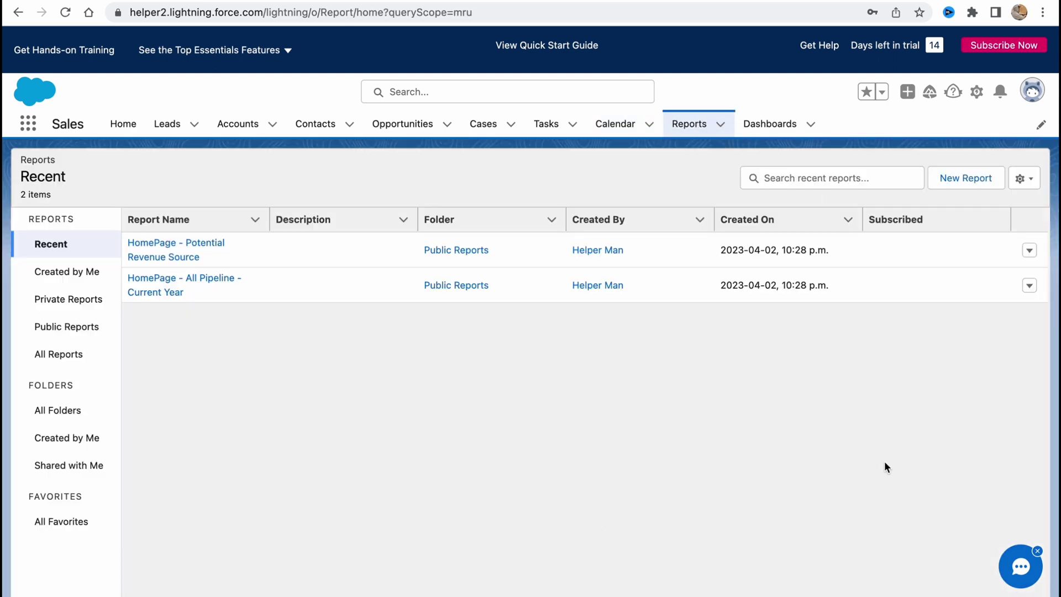
left_click(78, 279)
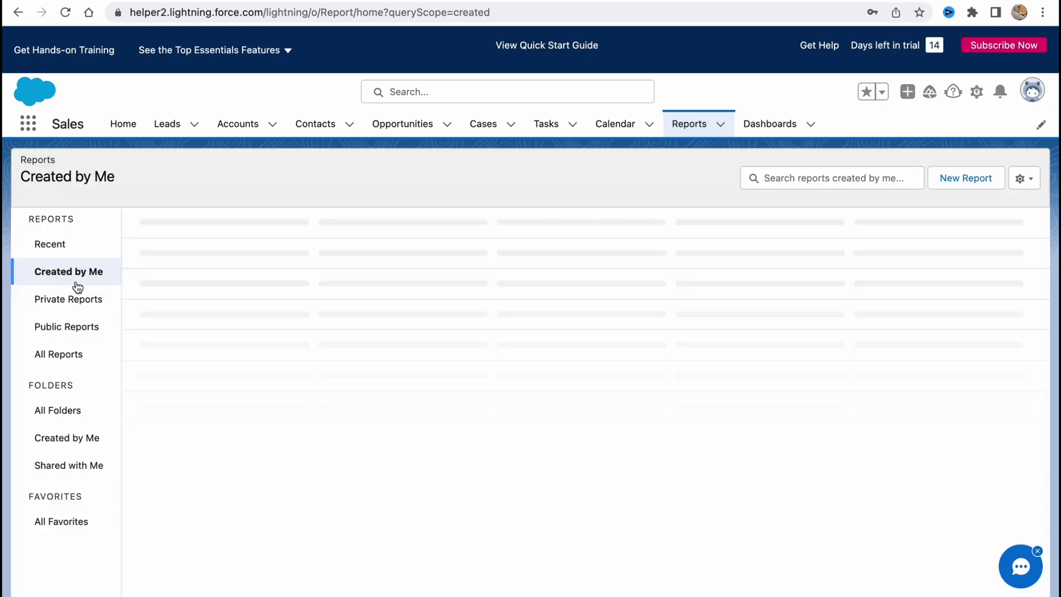
left_click(65, 311)
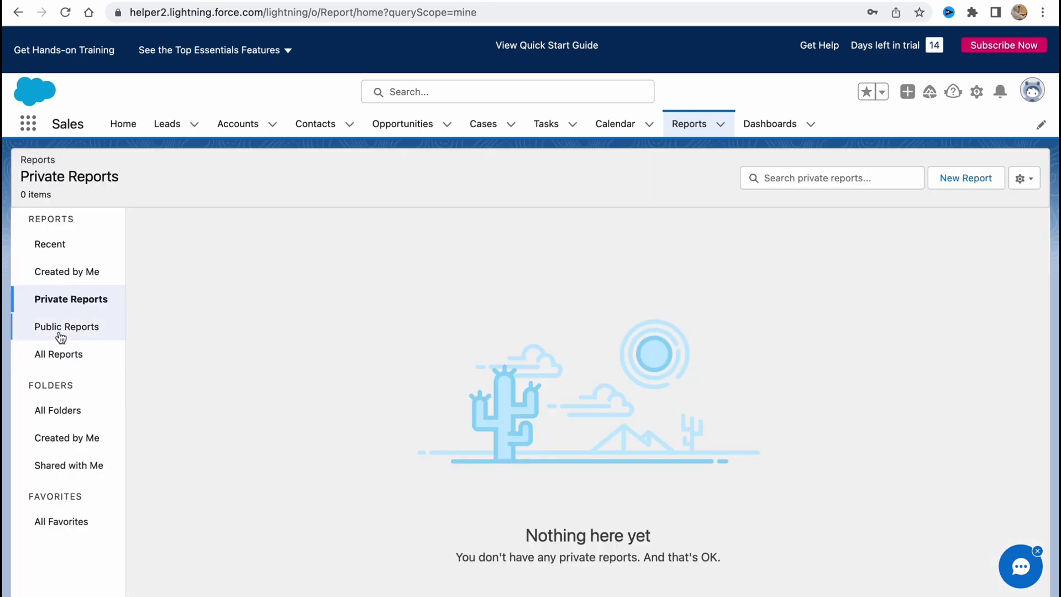
left_click(59, 329)
left_click(53, 359)
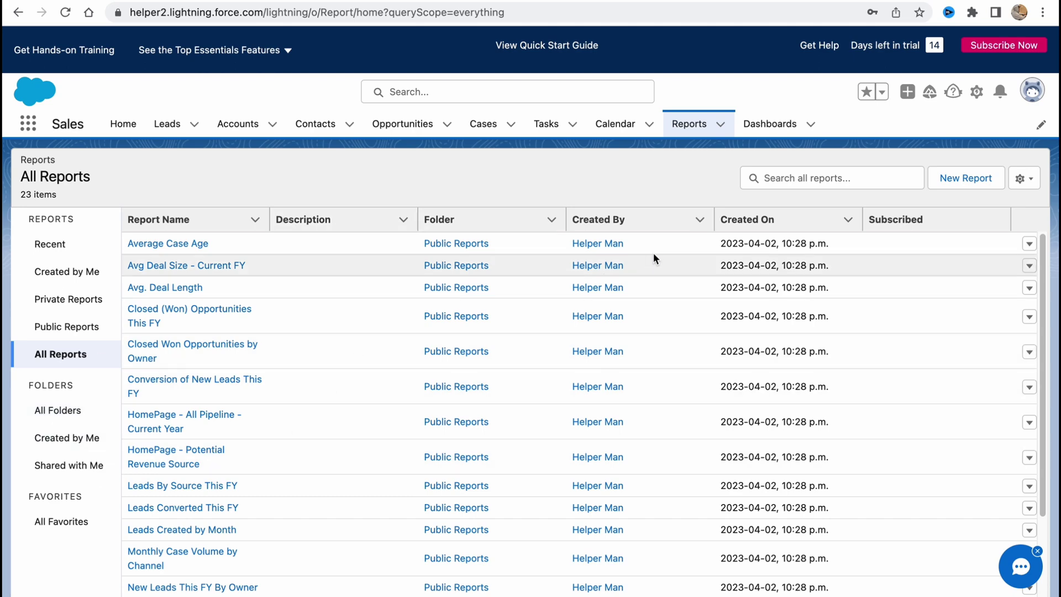
left_click(776, 137)
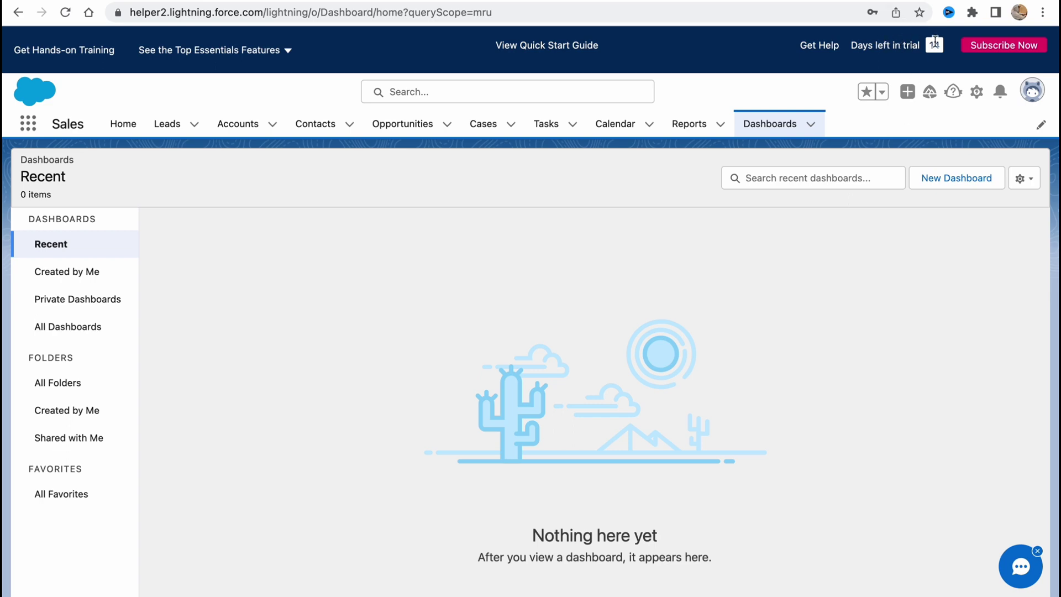
Compare Essentials, Professional and Enterprise plan features in the Subscribe dialog, then close it
left_click(811, 46)
left_click(992, 45)
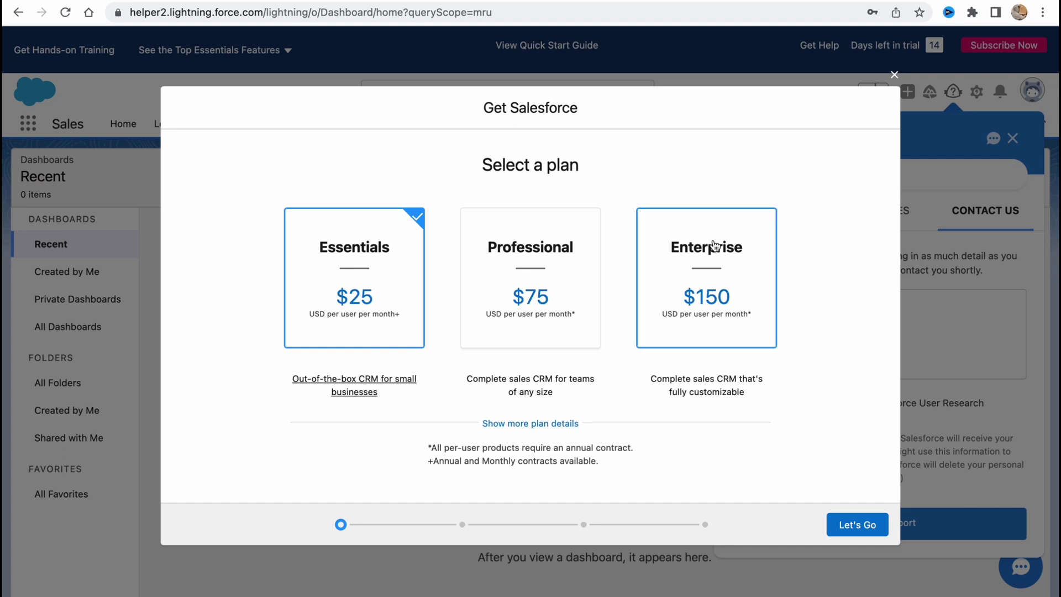
left_click(545, 429)
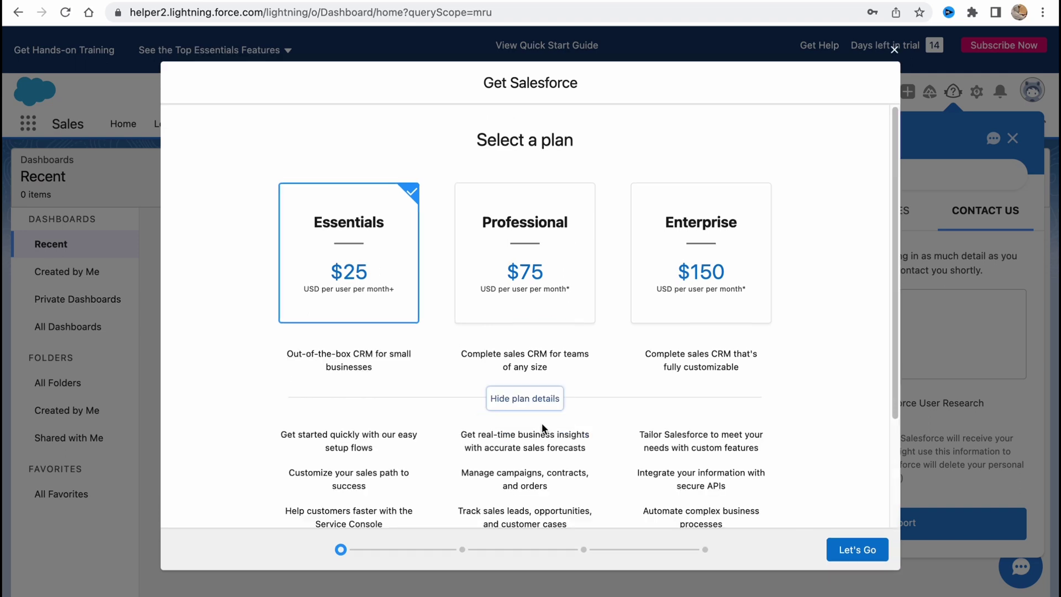
scroll(541, 416, "down", 3)
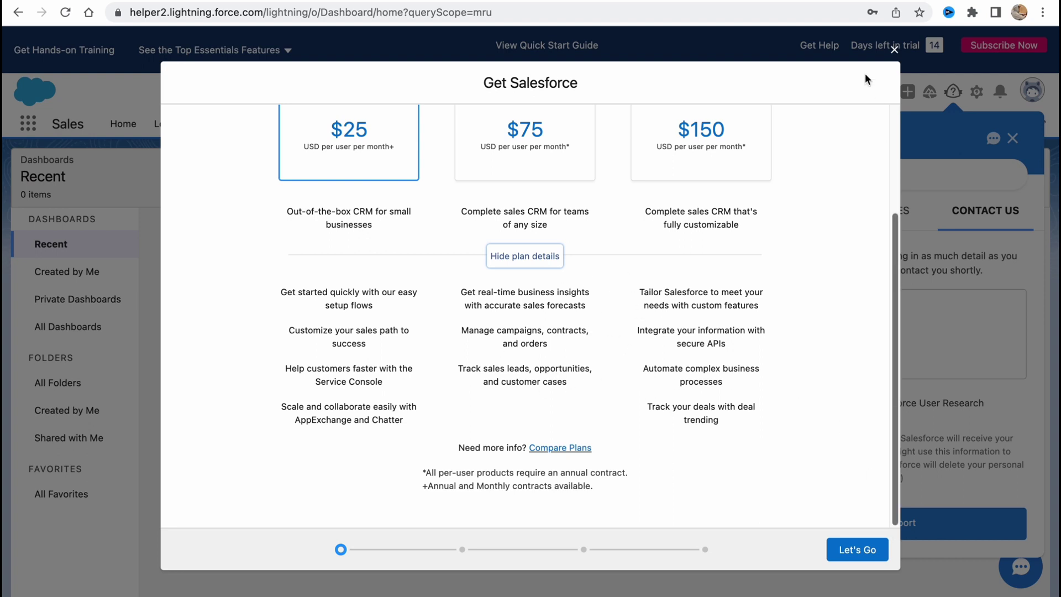
left_click(894, 49)
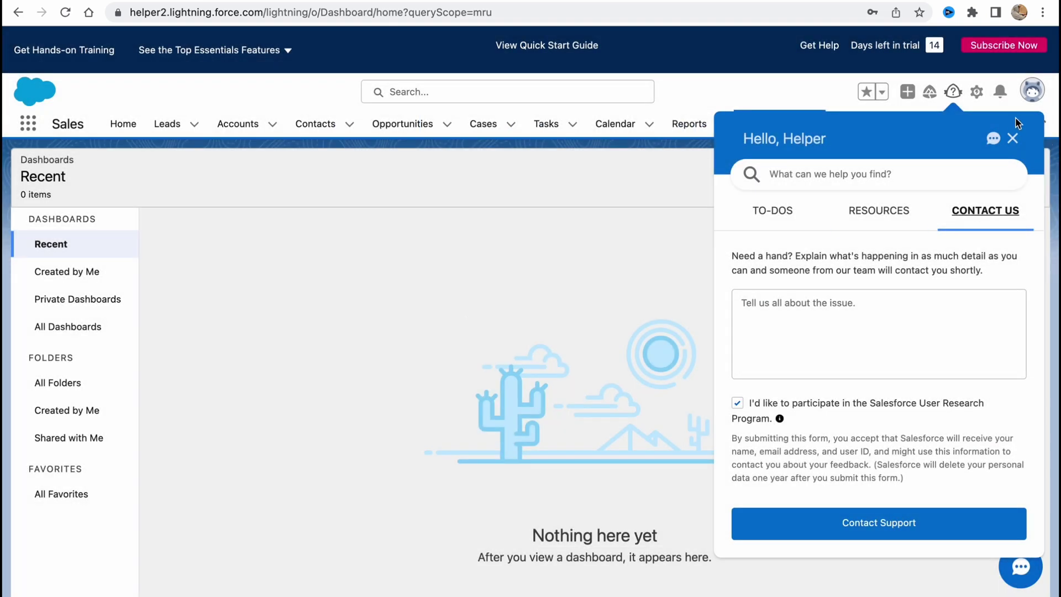
Close the in-app help panel to reveal the empty Recent Dashboards page
left_click(1012, 138)
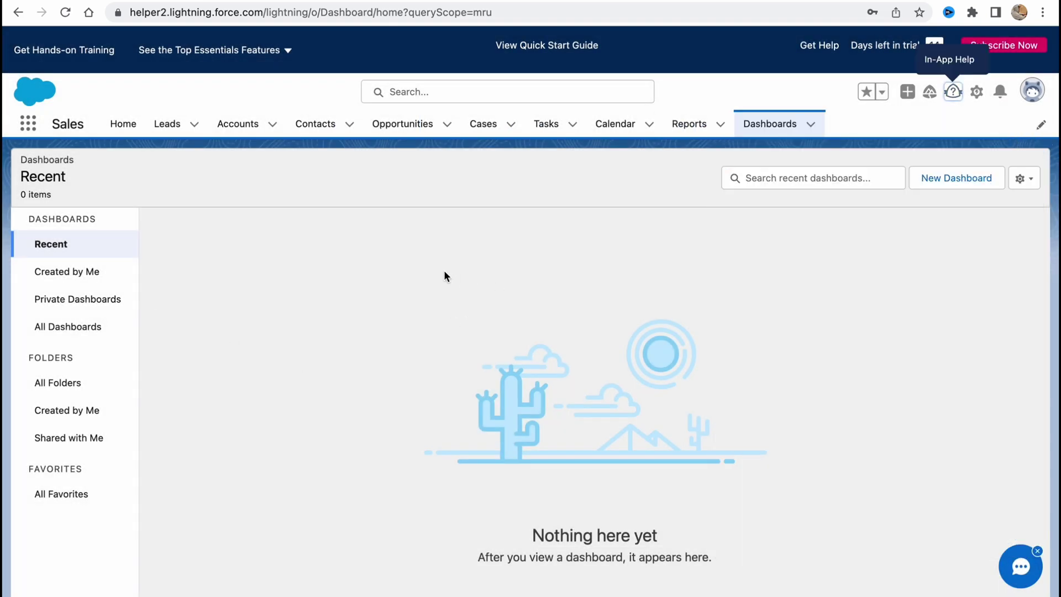